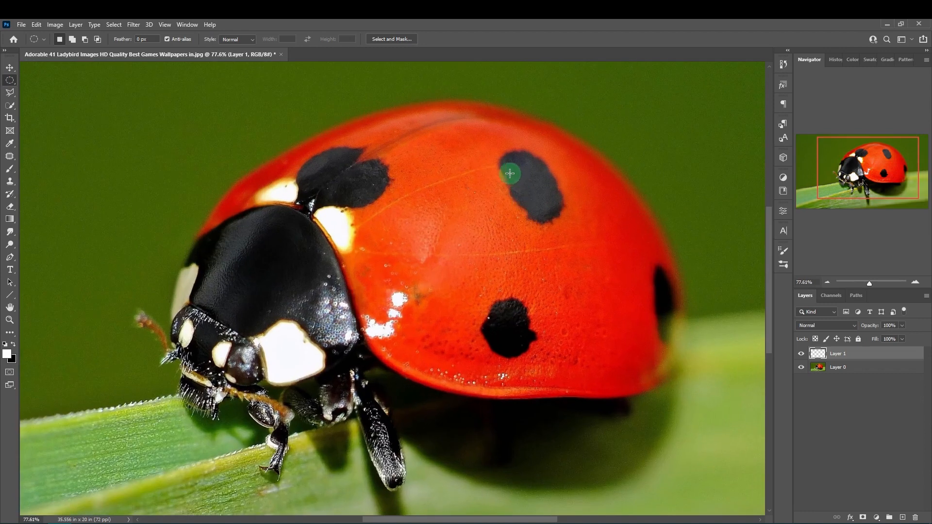
Draw a circular selection about 1.3 in across over the edge of the ladybird's upper black spot on Layer 1.
drag(494, 178, 528, 212)
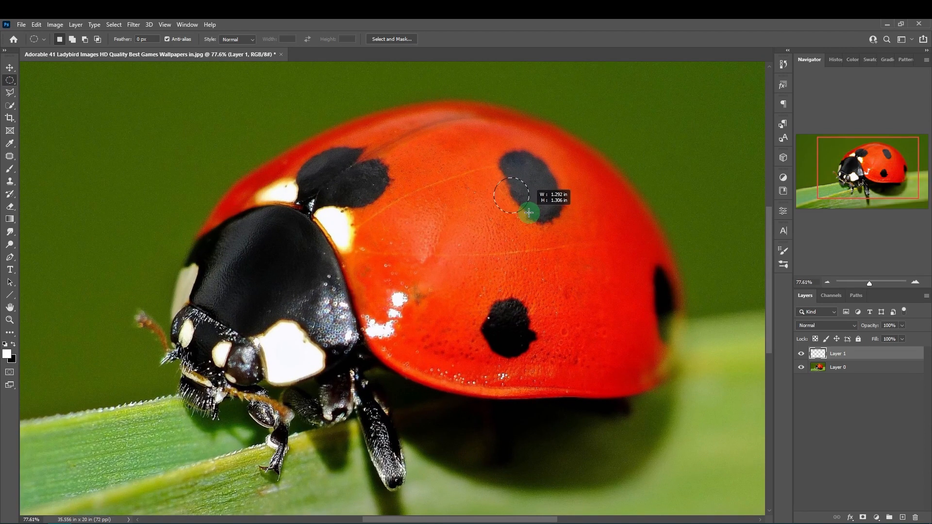
drag(529, 213, 529, 212)
scroll(501, 160, up, 3)
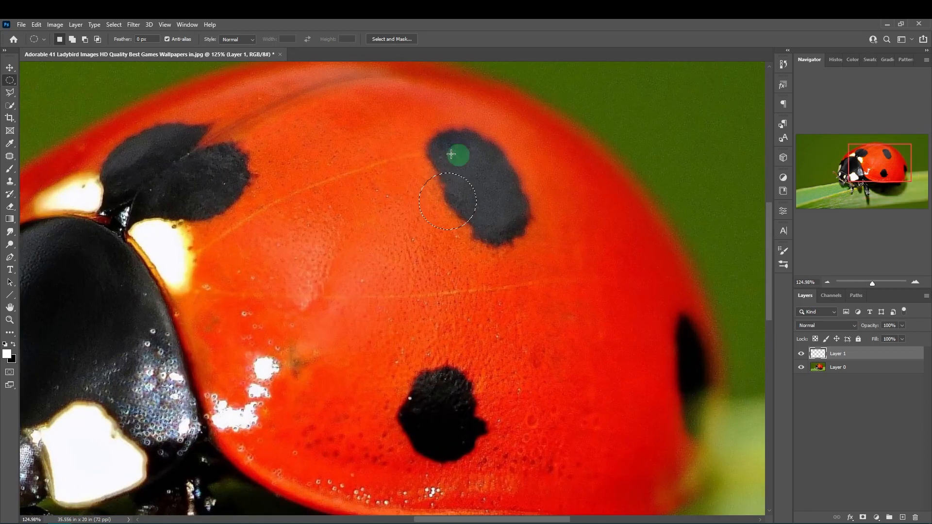
Set up the Gradient tool with the black-to-white preset from Legacy Default Gradients in linear style.
click(10, 219)
click(91, 38)
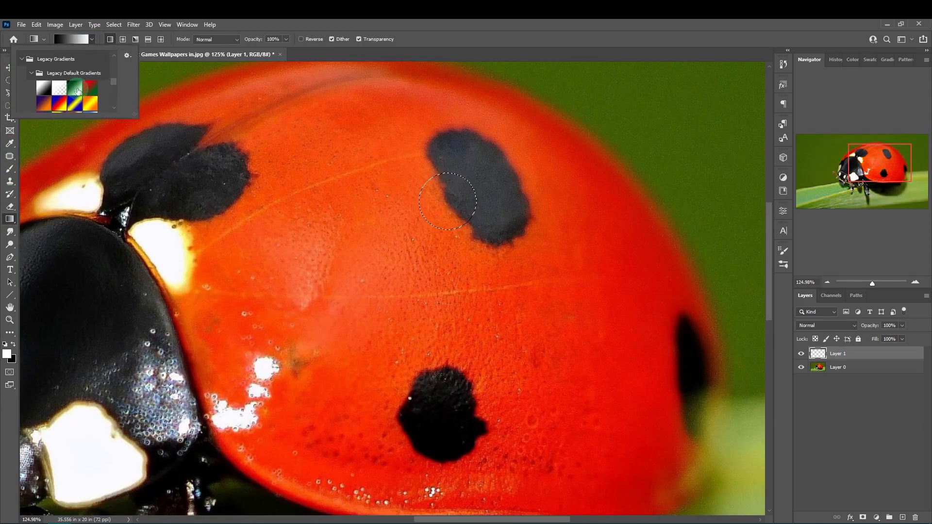
click(35, 85)
scroll(36, 85, down, 1)
scroll(67, 72, up, 1)
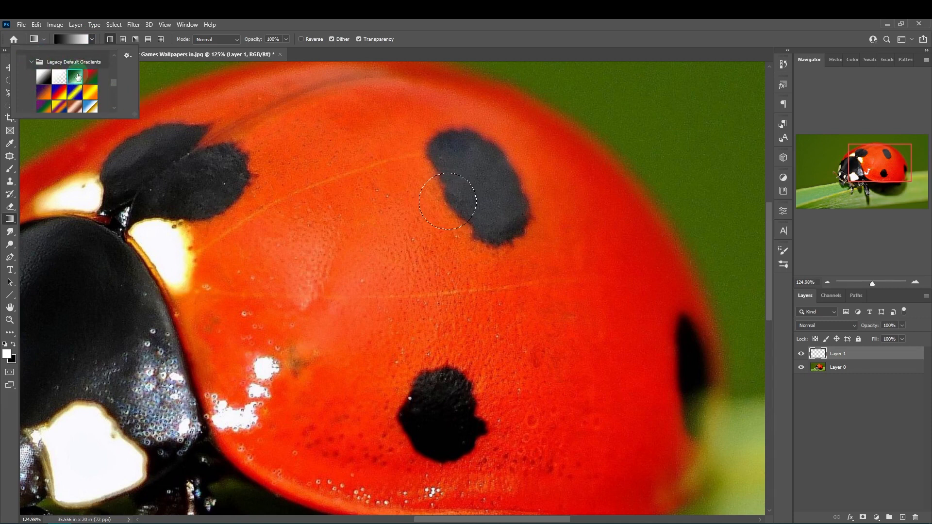
click(74, 75)
click(110, 39)
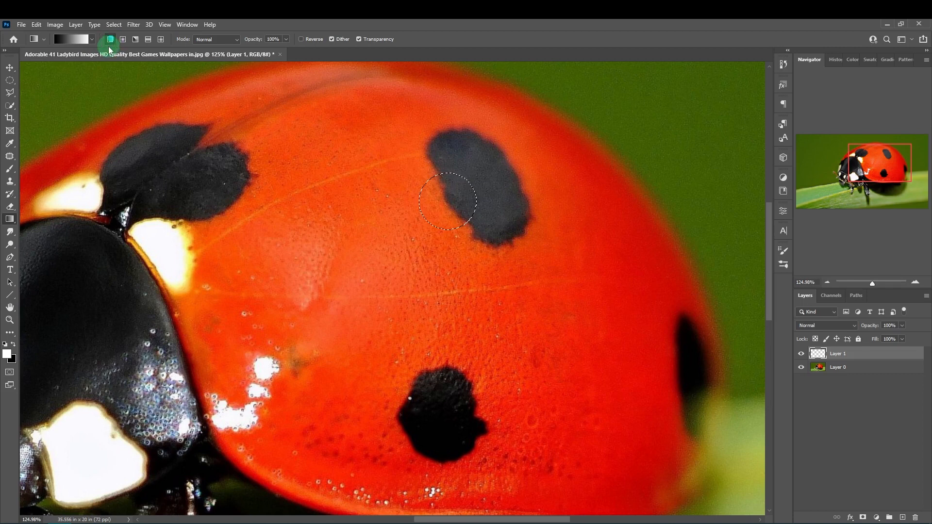
Fill the circular selection with the gradient, running diagonally from its upper-left edge to its lower-right edge.
scroll(439, 181, up, 2)
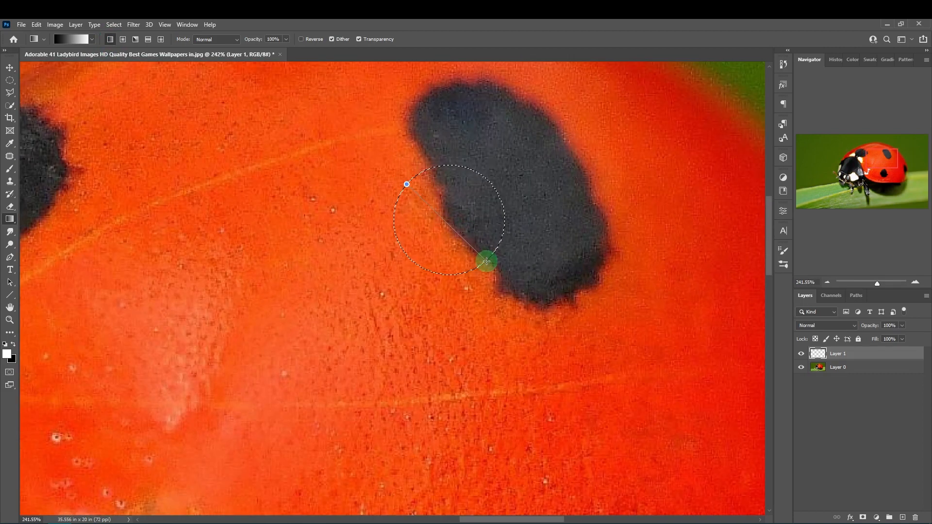
drag(487, 261, 487, 261)
scroll(474, 254, down, 2)
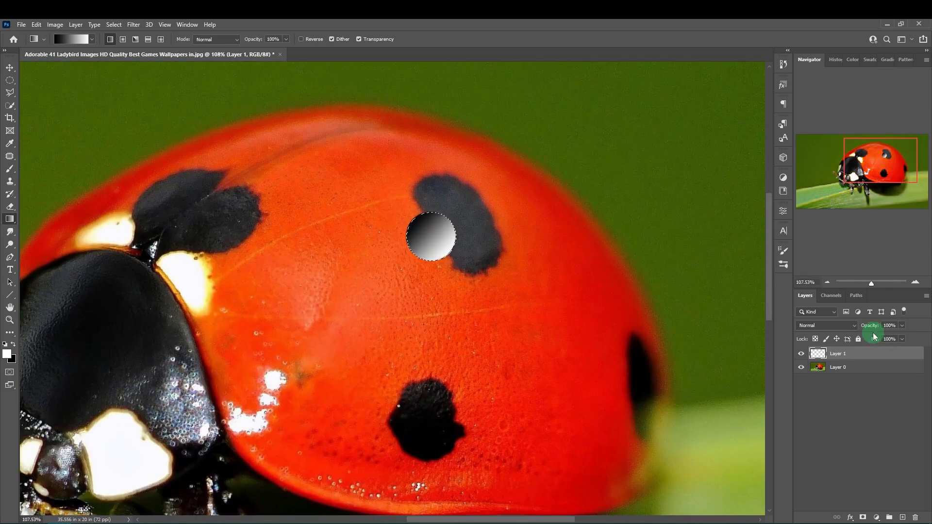
Change Layer 1's blend mode to Overlay and deselect the circle.
click(845, 329)
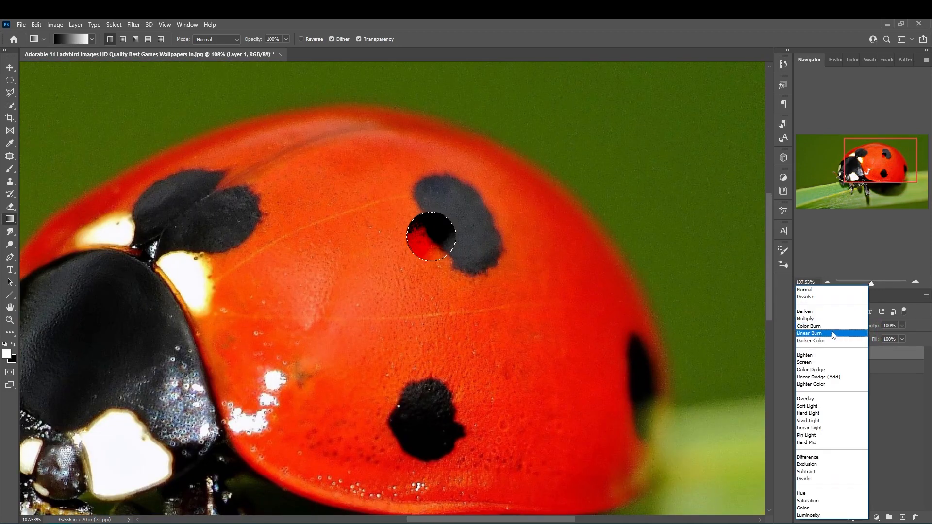
click(823, 386)
key(ctrl+d)
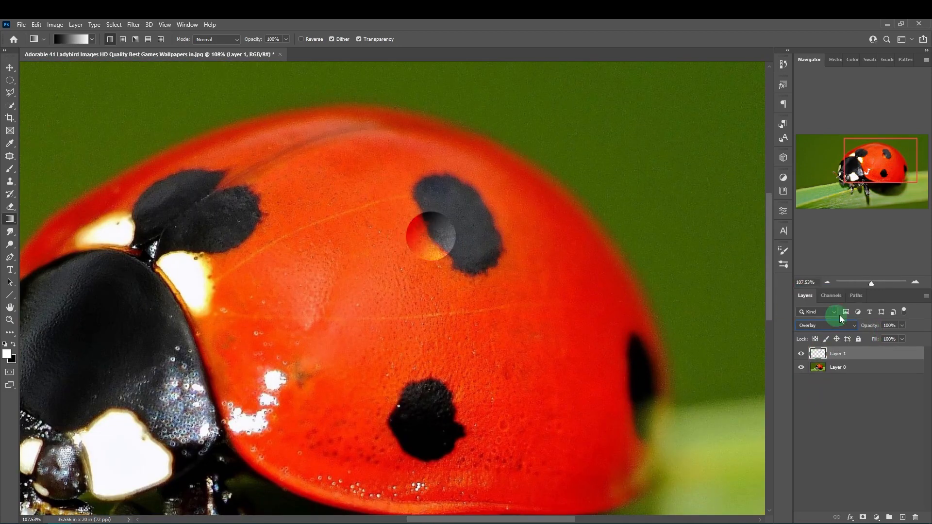
Add an Inner Shadow effect to Layer 1 with Linear Burn blend mode and 40% opacity.
click(850, 517)
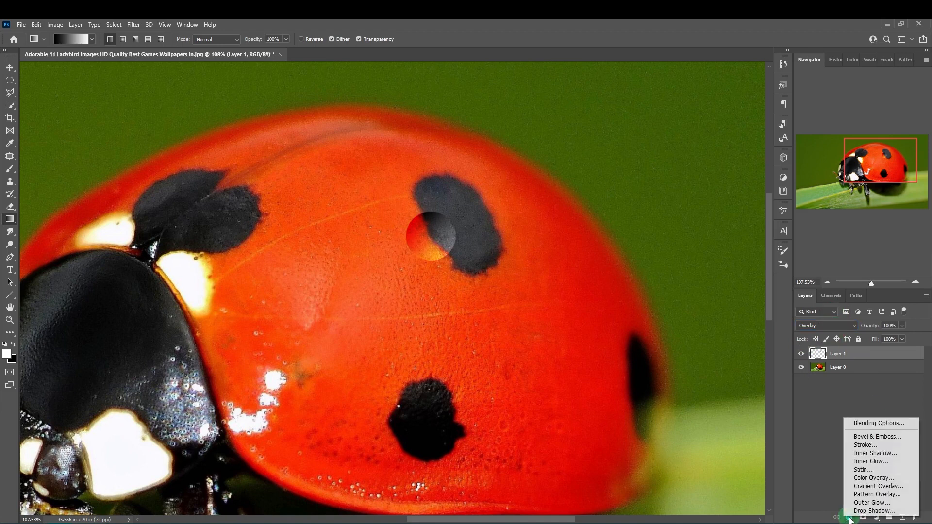
click(847, 422)
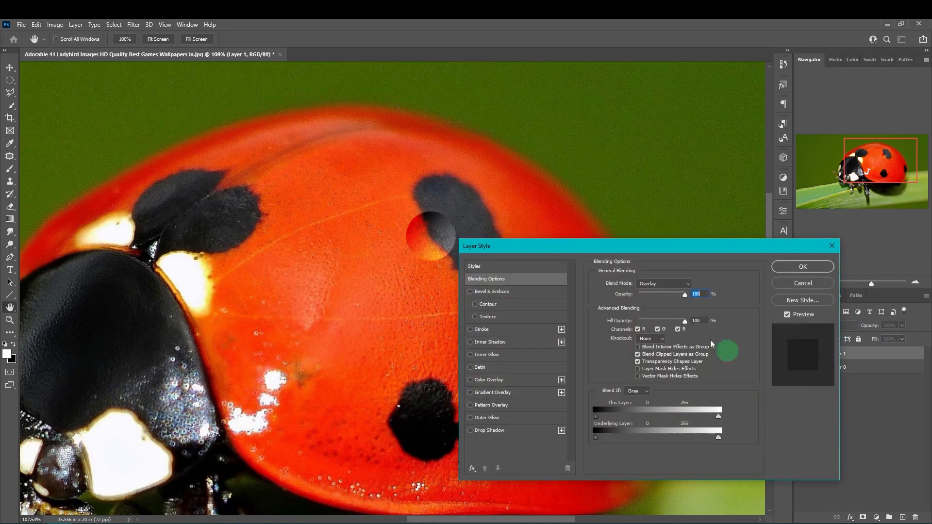
click(485, 342)
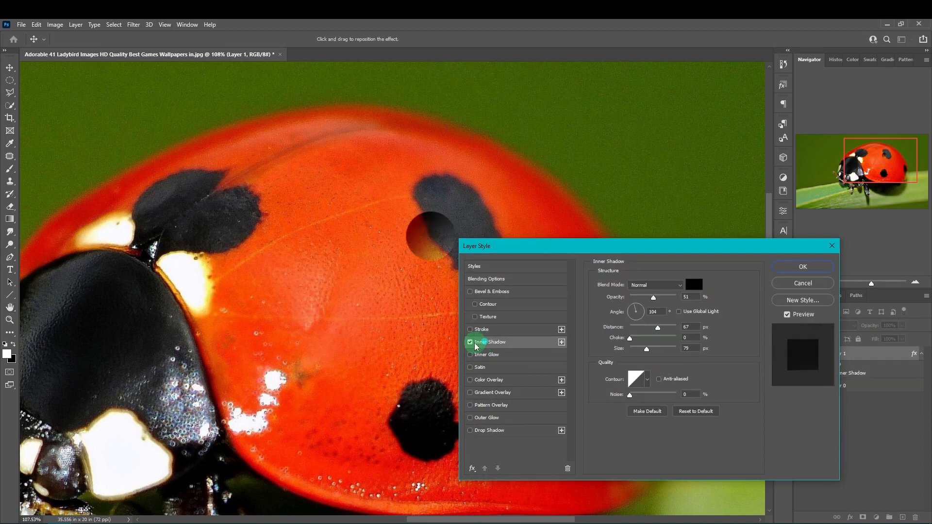
click(673, 285)
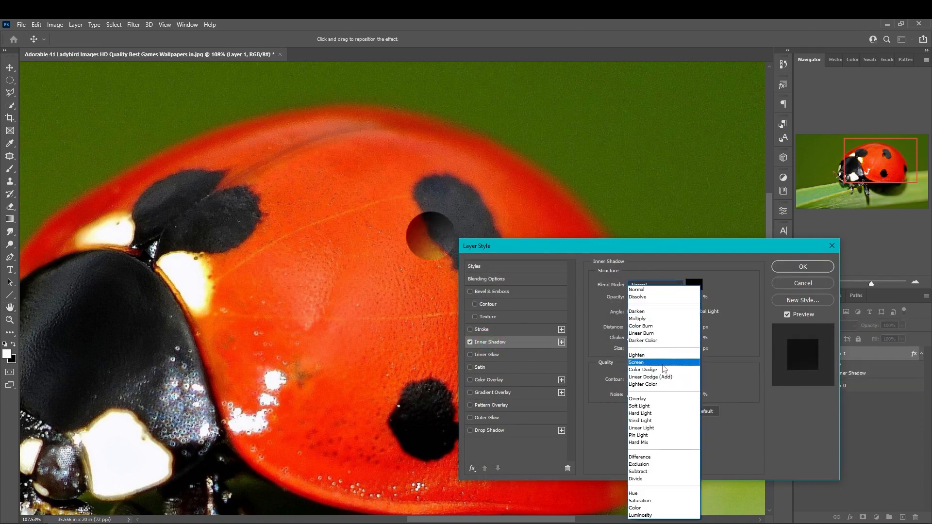
click(654, 334)
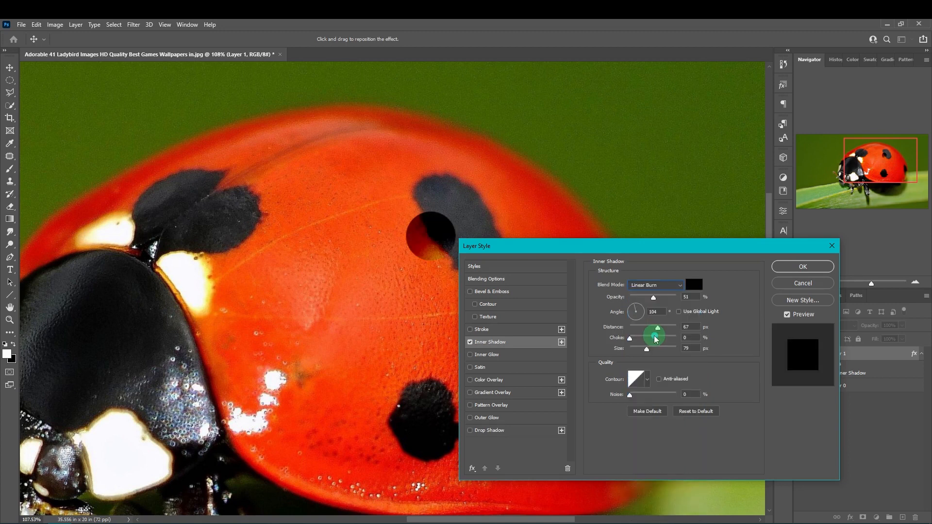
double_click(685, 296)
text(40)
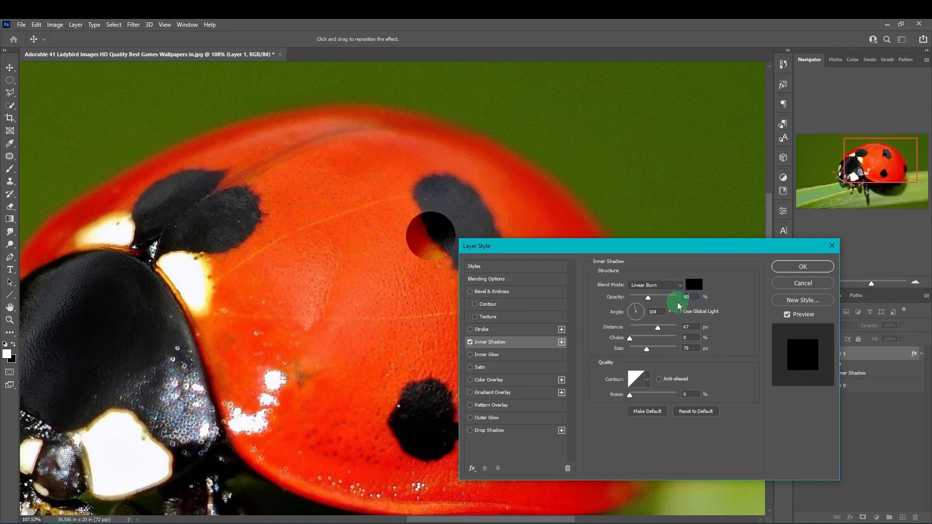
Set the inner shadow's angle to 30°, distance to 2 px and size to 5 px.
double_click(655, 312)
text(30)
double_click(686, 327)
text(2)
double_click(686, 348)
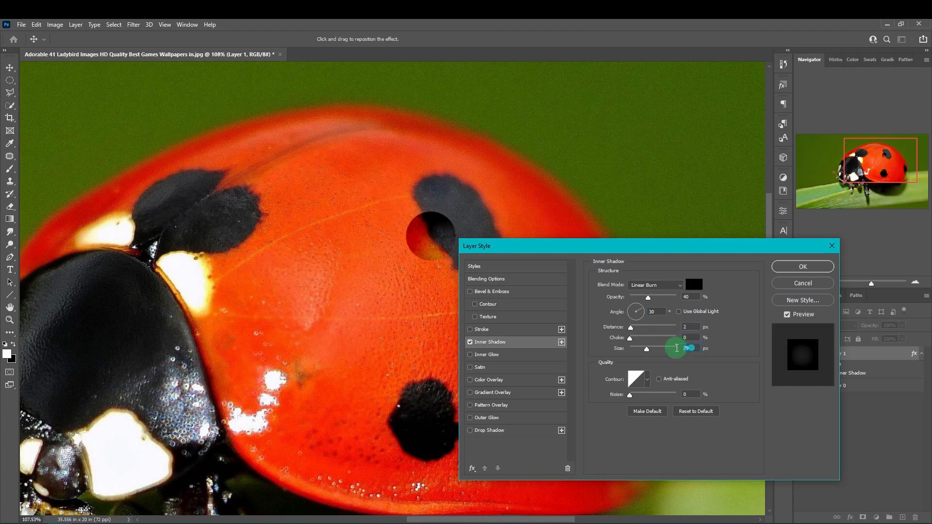
text(5)
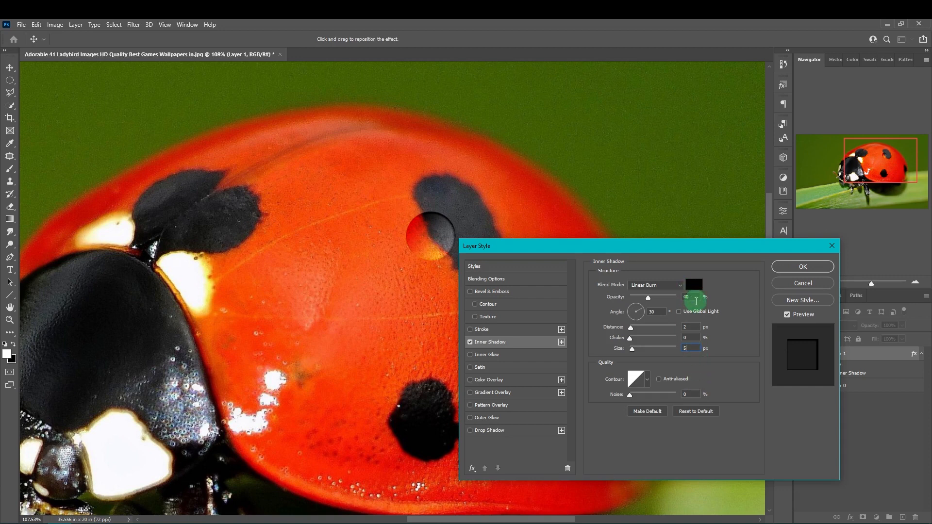
Add a Drop Shadow effect to Layer 1 with Linear Burn blend mode and 20% opacity.
click(481, 431)
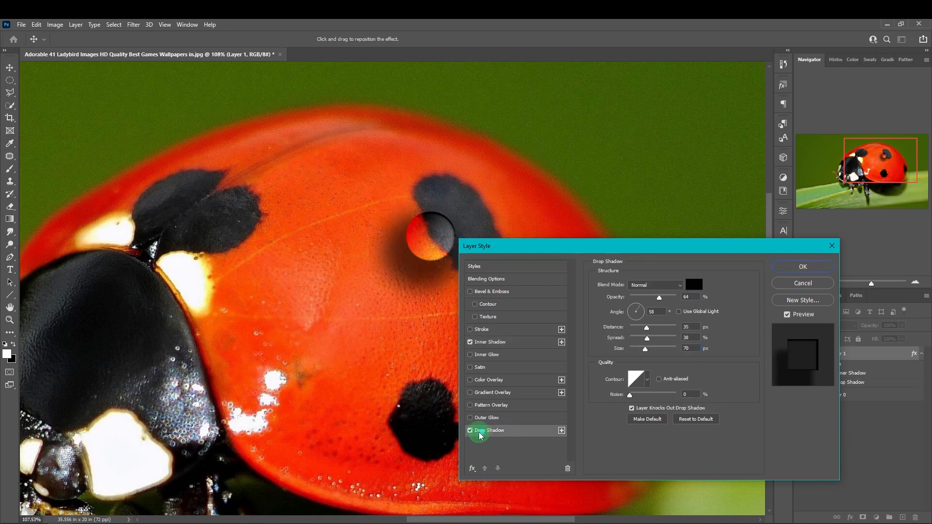
click(671, 287)
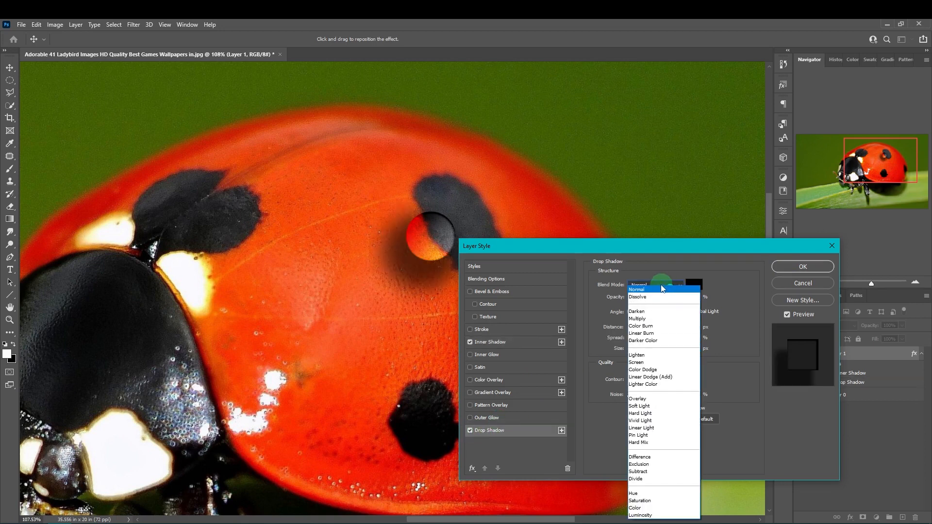
click(656, 326)
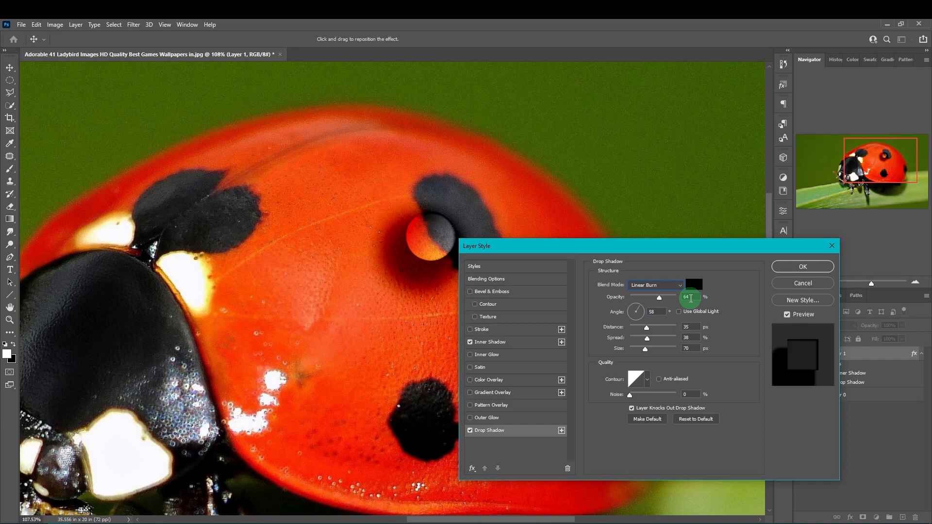
drag(659, 297, 638, 297)
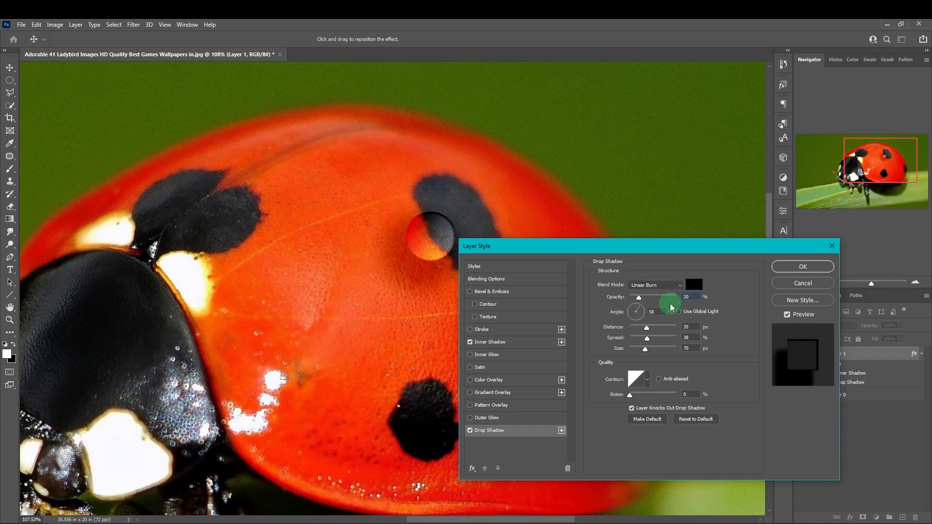
Set the drop shadow's angle to 130°, distance to 15 px, spread to 0% and size to 14 px, and apply the layer style.
click(656, 312)
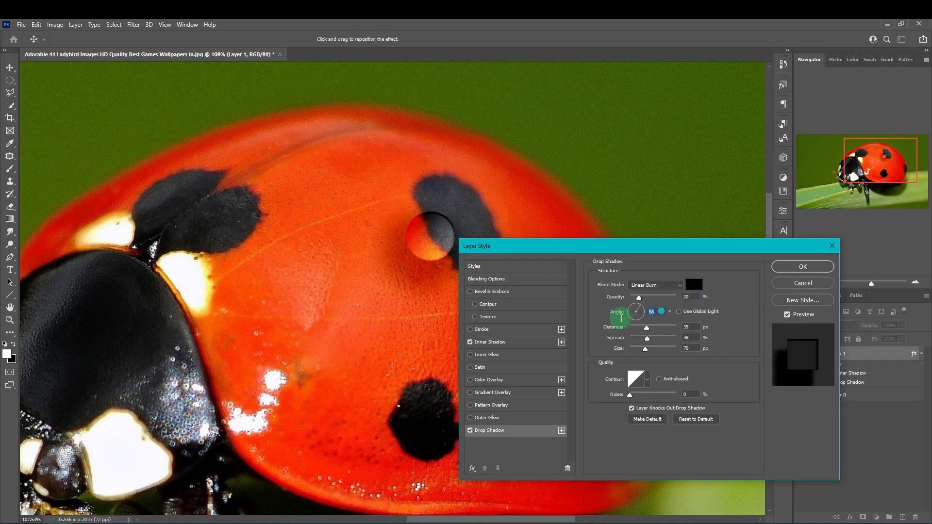
drag(600, 318, 661, 351)
text(15)
text(0)
text(14)
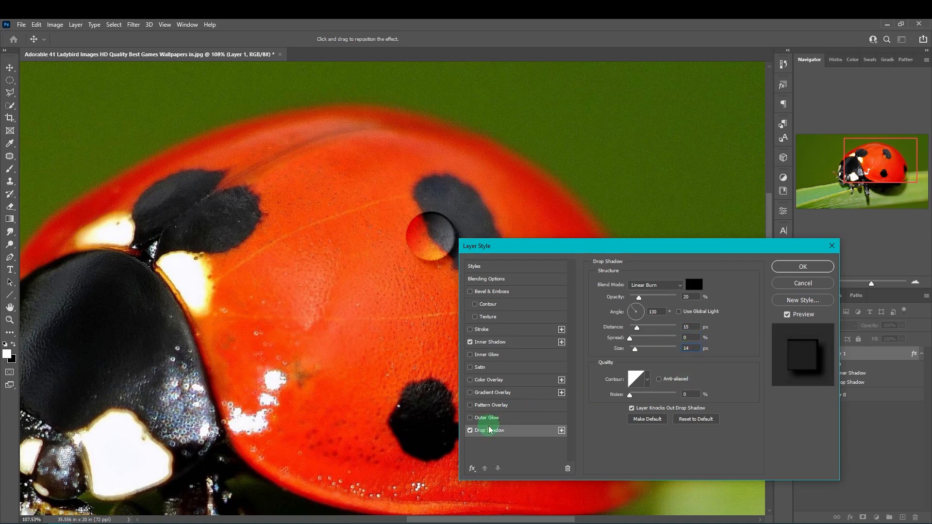
click(493, 342)
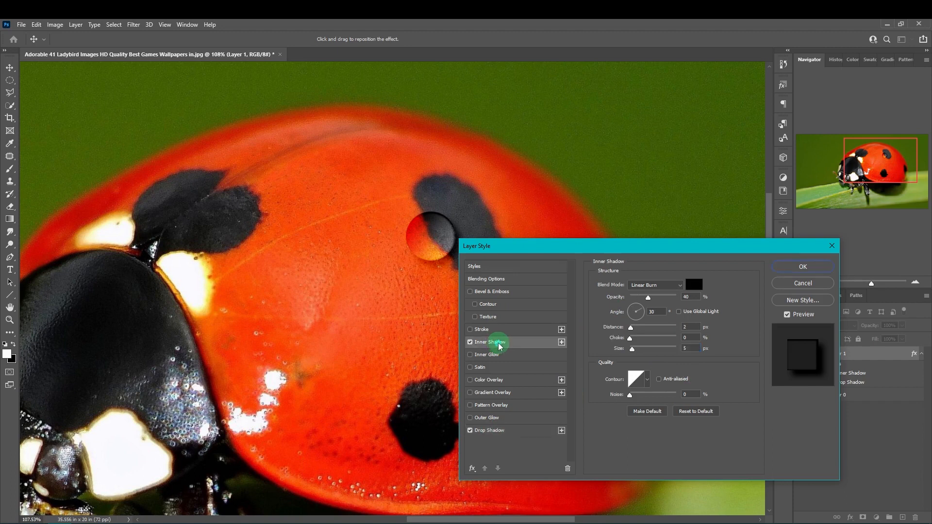
click(810, 267)
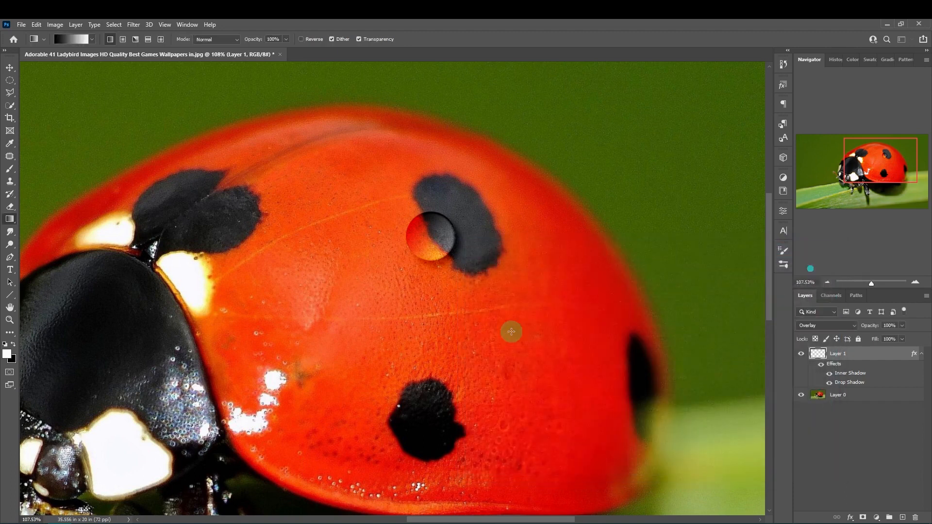
Add a new layer above Layer 1 and set up a Soft Round brush at 32 px with 50% hardness.
scroll(436, 327, down, 1)
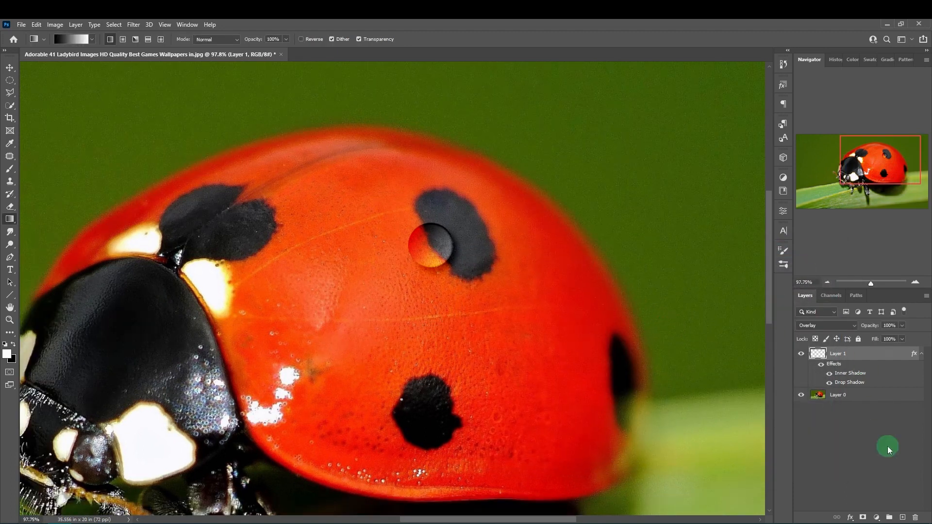
click(902, 518)
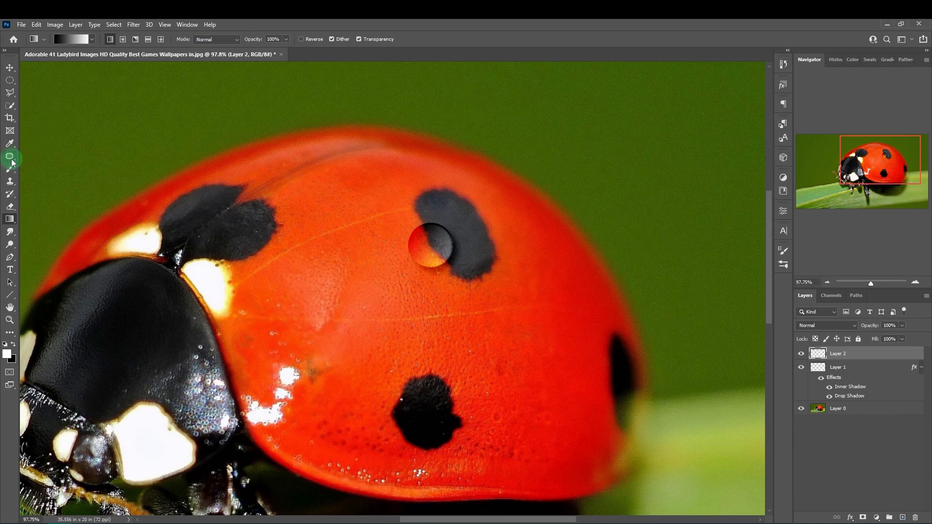
click(11, 169)
click(48, 170)
click(66, 38)
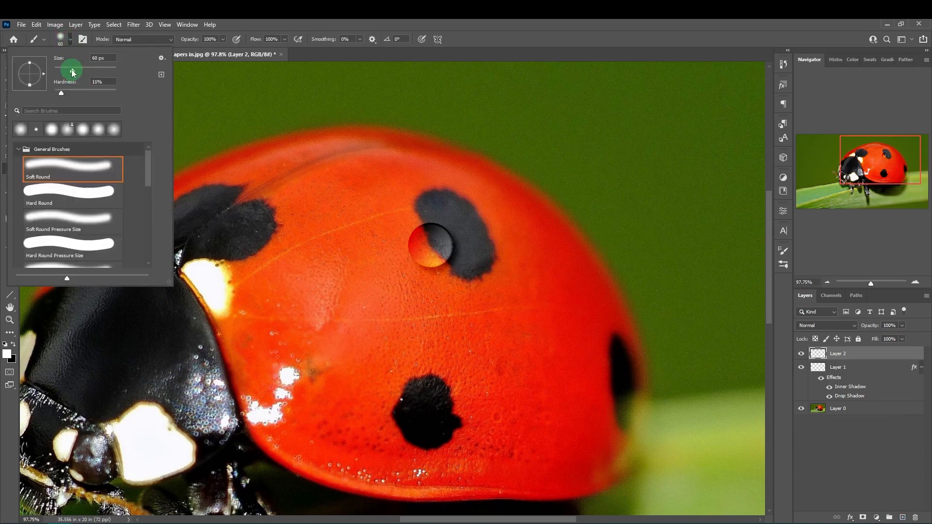
drag(104, 82, 64, 71)
text(50)
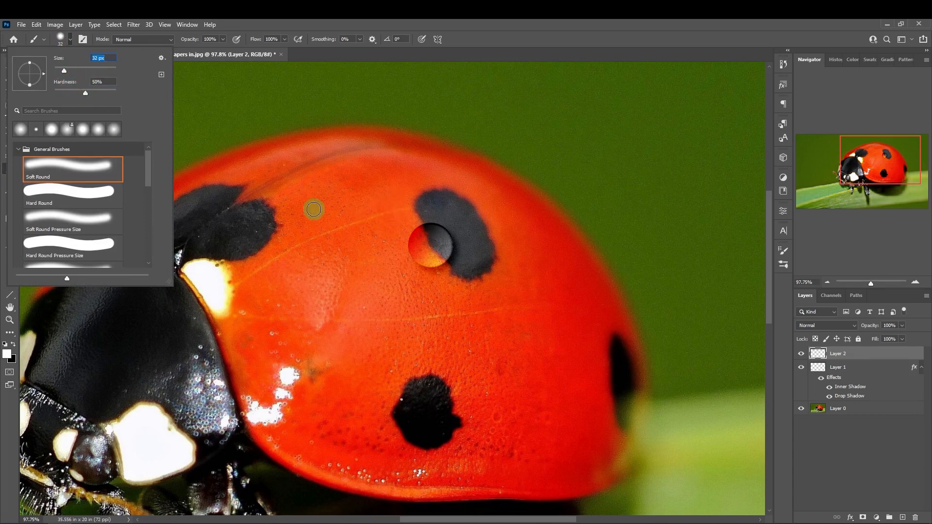
click(60, 39)
key(p)
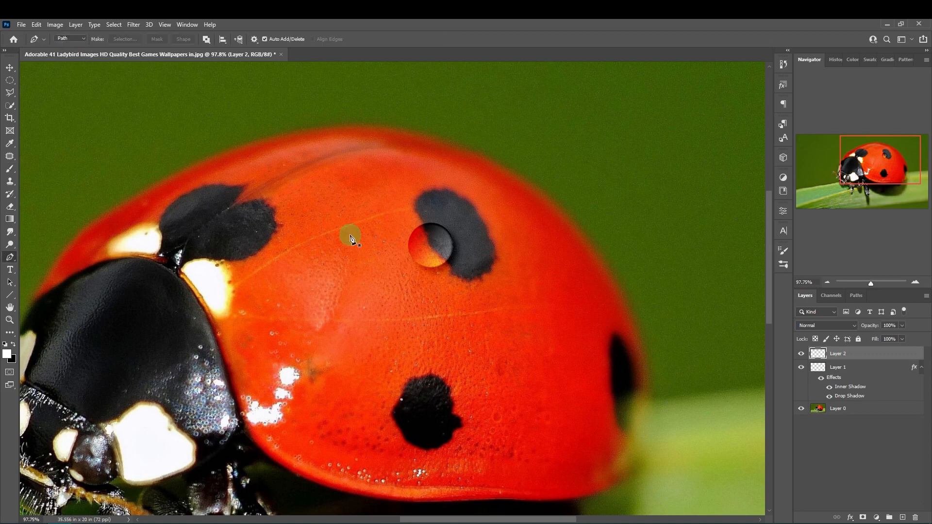
click(10, 169)
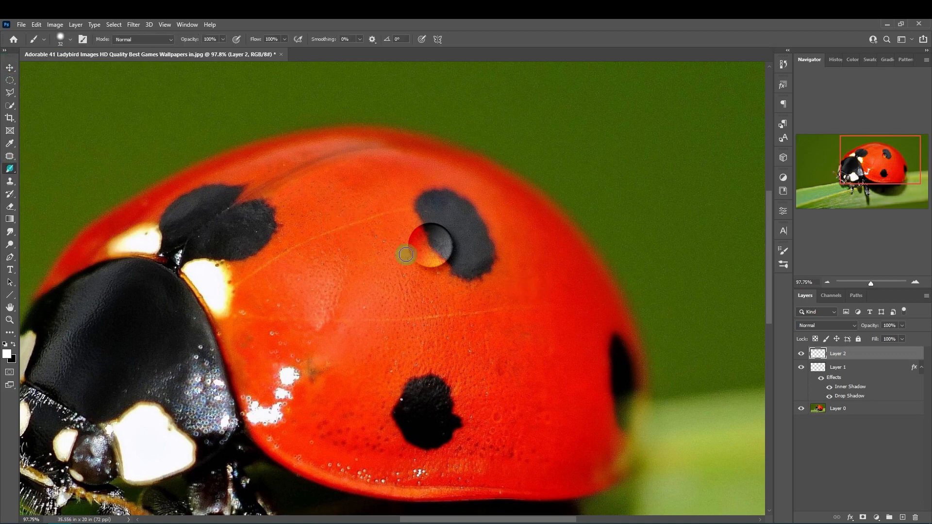
Use white (#ffffff) as the foreground color and reduce the brush size to 10 px.
click(7, 349)
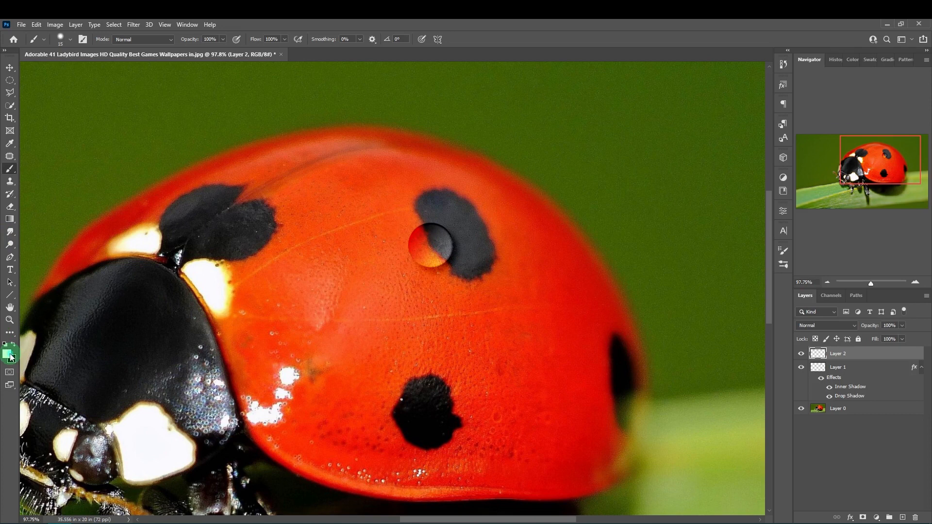
click(9, 355)
drag(649, 200, 561, 150)
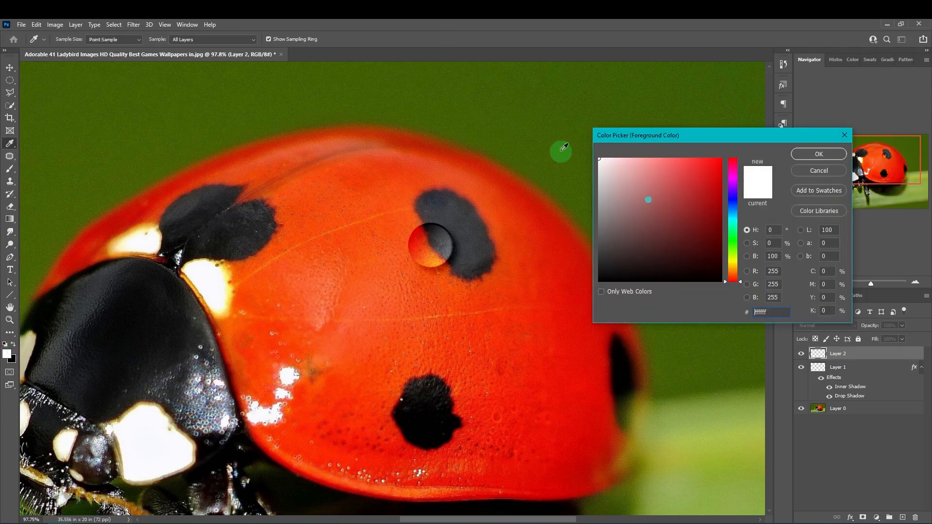
click(817, 155)
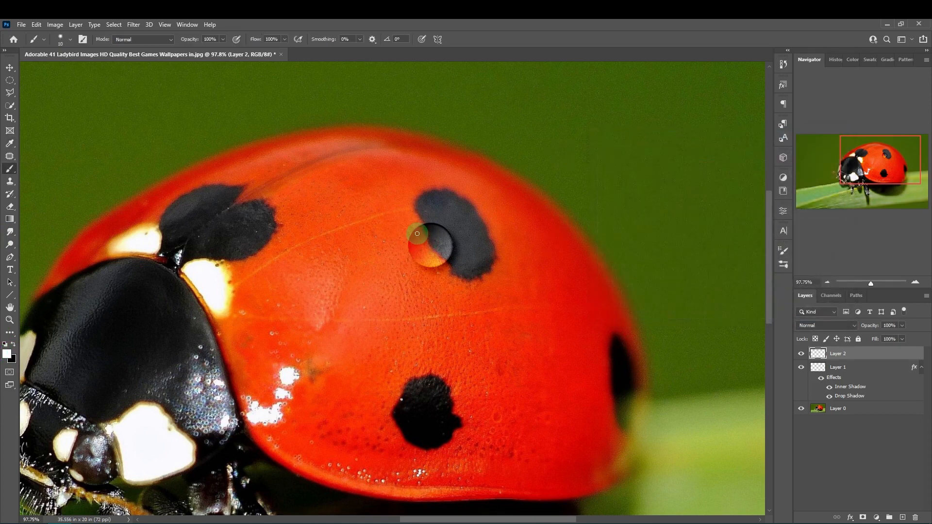
Paint a small white highlight dot inside the droplet's upper-left part on Layer 2, undoing the stray stroke.
click(416, 236)
drag(420, 257, 565, 141)
key(ctrl+z)
click(459, 176)
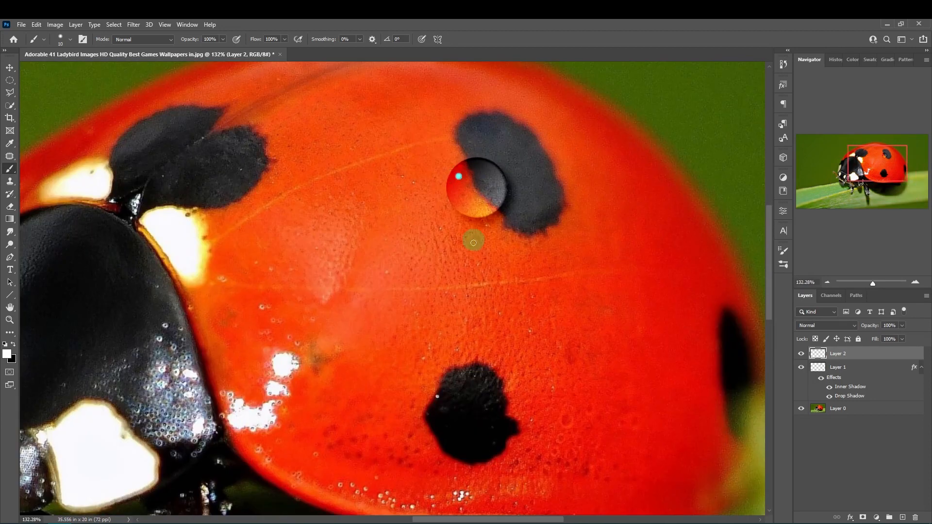
Undo the painted highlight dot and repaint it inside the droplet with a 15 px brush.
scroll(475, 240, down, 4)
scroll(592, 150, up, 2)
scroll(565, 200, up, 1)
key(ctrl+z)
key(bracketright)
click(442, 281)
scroll(579, 347, down, 2)
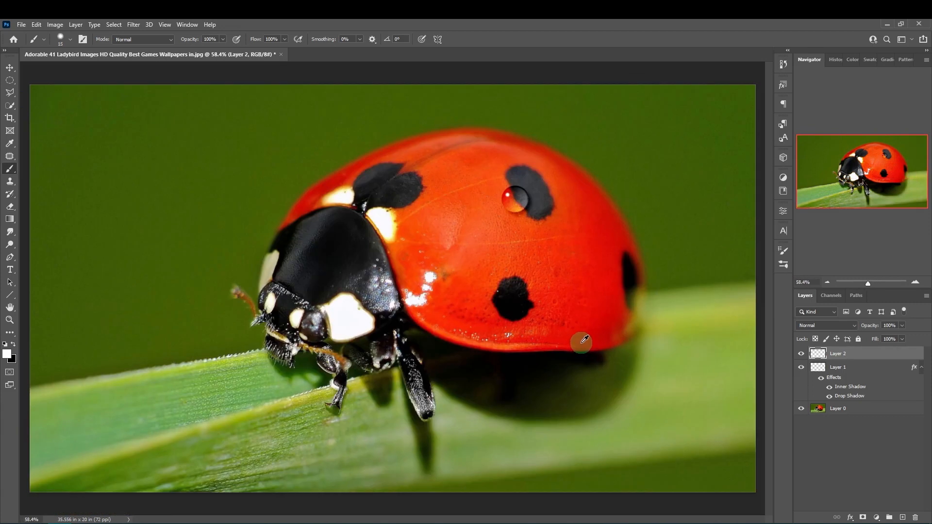
scroll(576, 141, up, 3)
scroll(571, 180, down, 2)
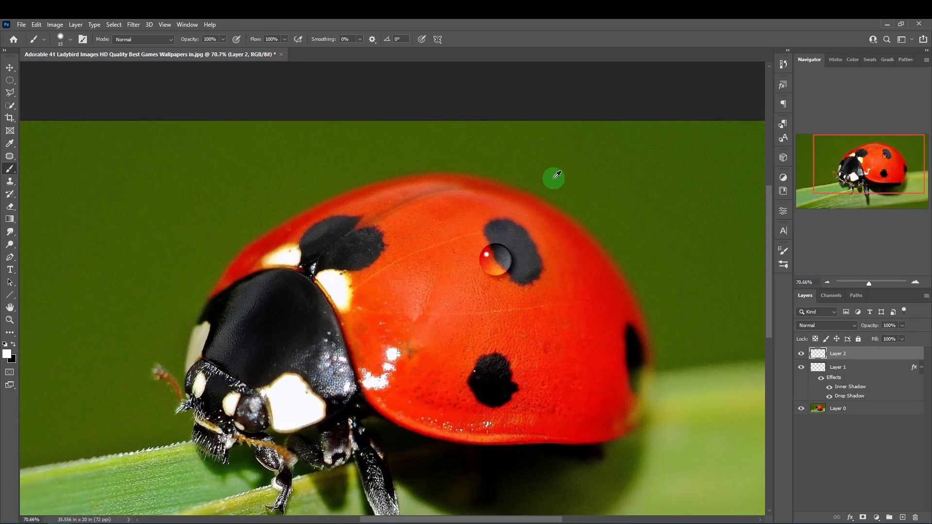
scroll(554, 195, up, 4)
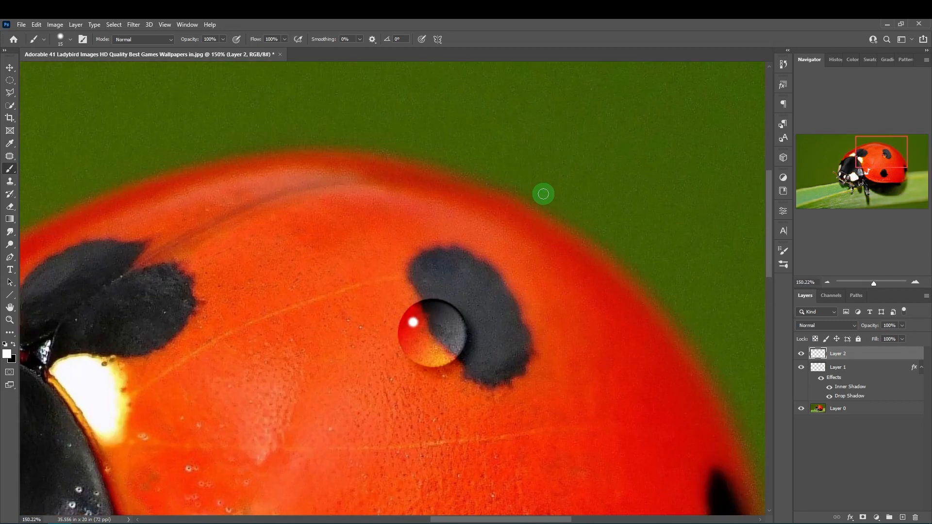
scroll(543, 194, down, 2)
scroll(549, 194, down, 2)
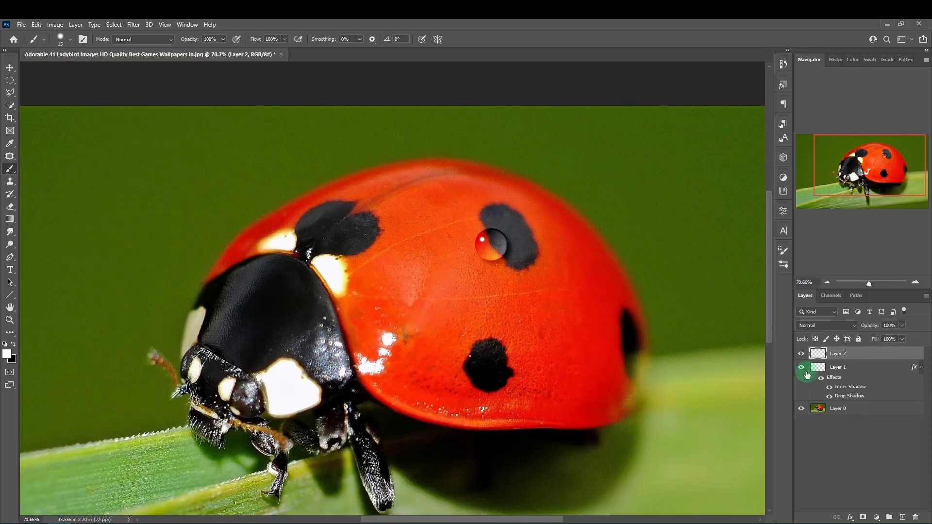
scroll(449, 254, up, 1)
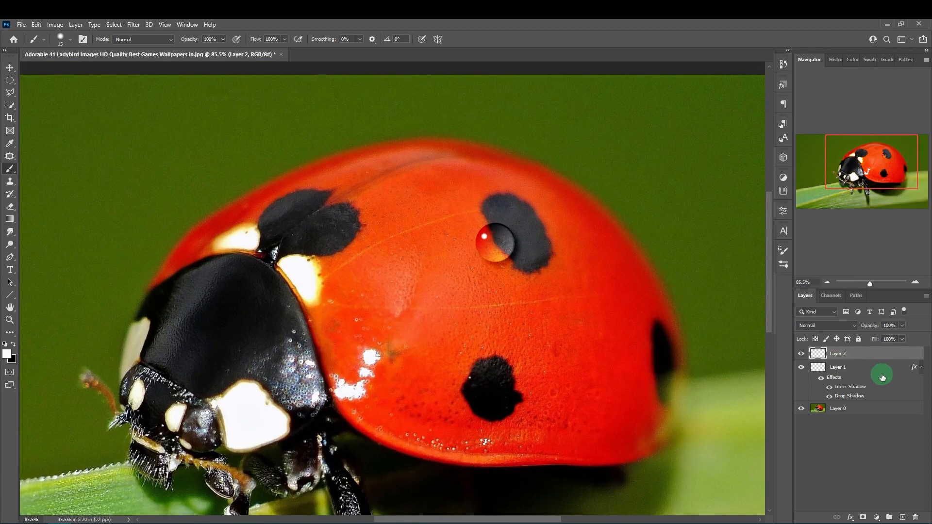
Group Layer 1 and Layer 2 together, and duplicate the group three times.
click(9, 68)
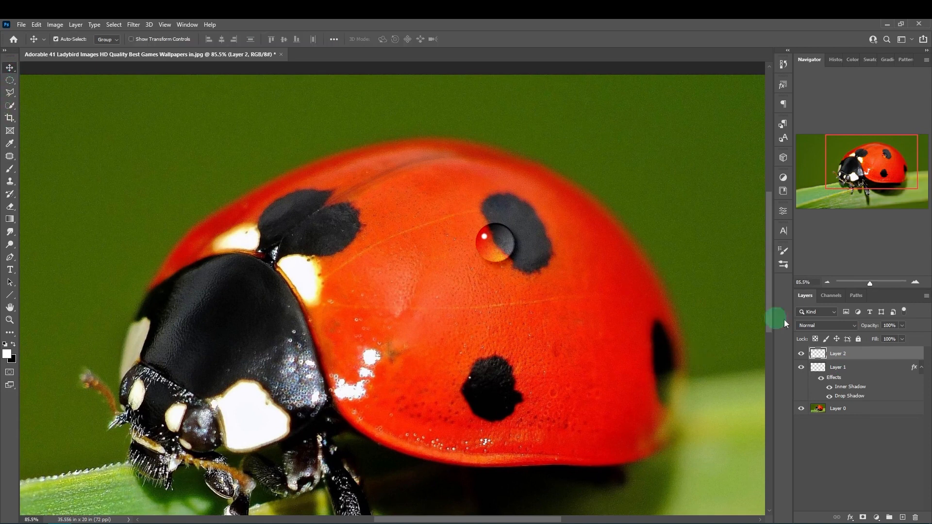
shift+click(876, 372)
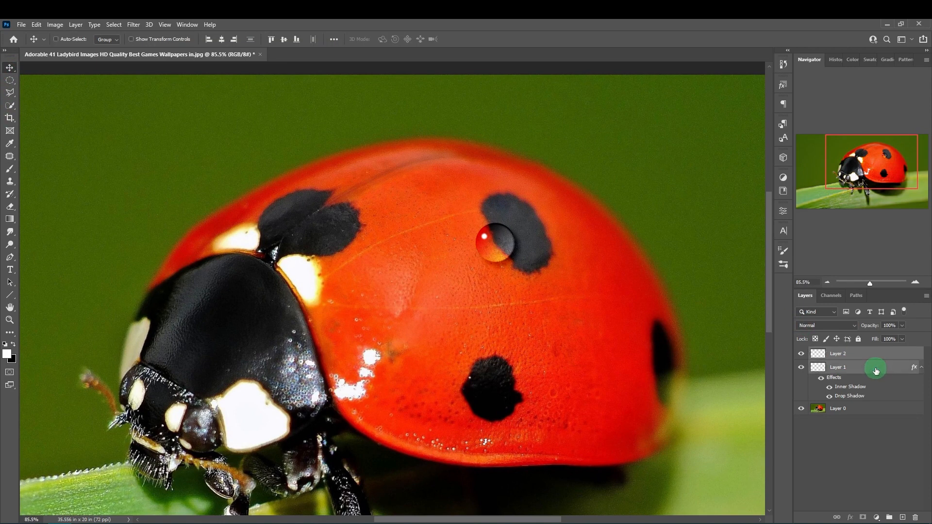
drag(875, 371, 891, 519)
drag(855, 355, 901, 518)
drag(867, 354, 901, 518)
drag(863, 353, 903, 518)
Hide the Group 1 copy 3 and Group 1 copy 2 groups, keeping Group 1 copy visible.
click(800, 353)
click(801, 365)
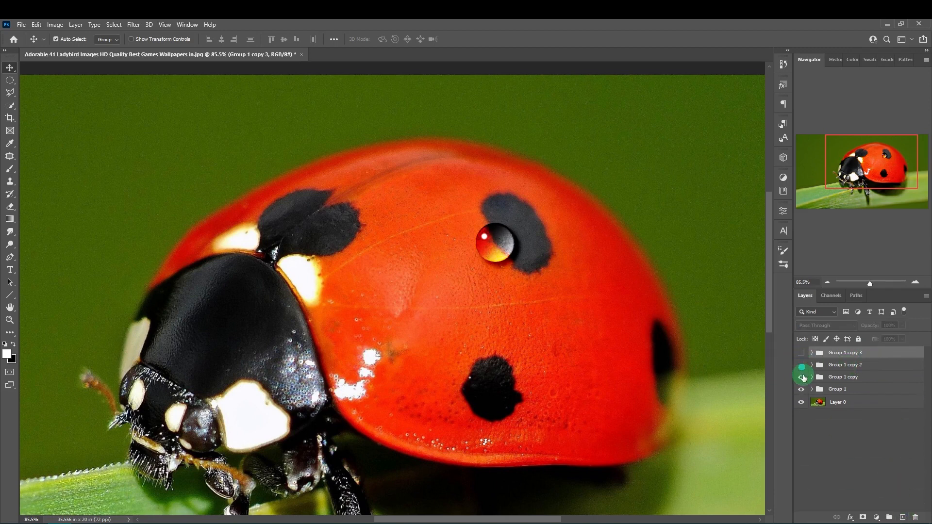
click(801, 377)
click(801, 377)
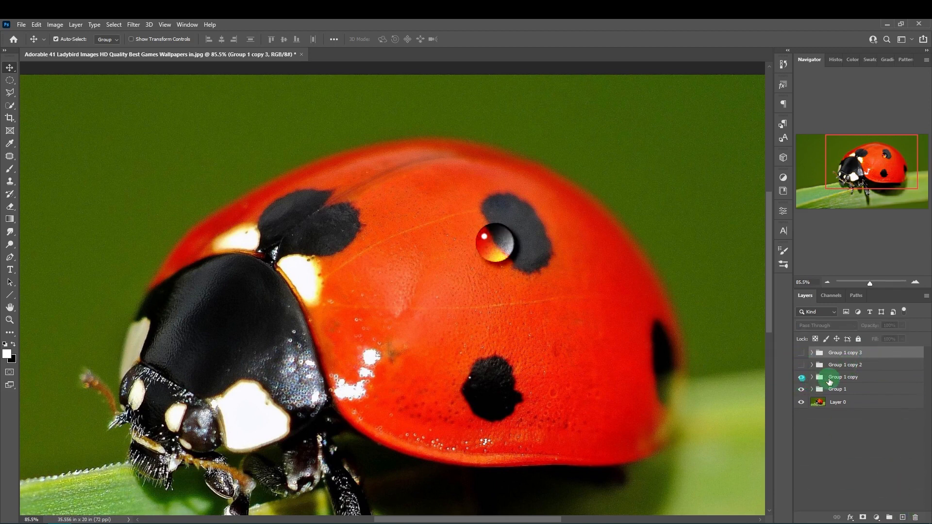
Move the Group 1 copy droplet off the original and scale it down to sit just below and left of it.
click(844, 377)
drag(491, 249, 435, 268)
drag(470, 303, 455, 288)
key(ctrl+t)
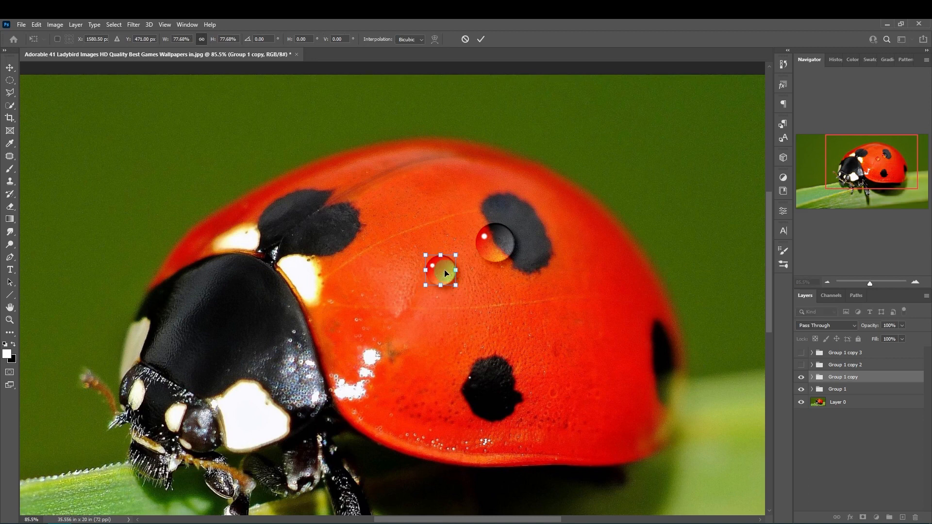
mouse_move(455, 285)
mouse_down()
mouse_move(483, 278)
mouse_move(470, 278)
mouse_up()
click(9, 68)
key(ctrl+0)
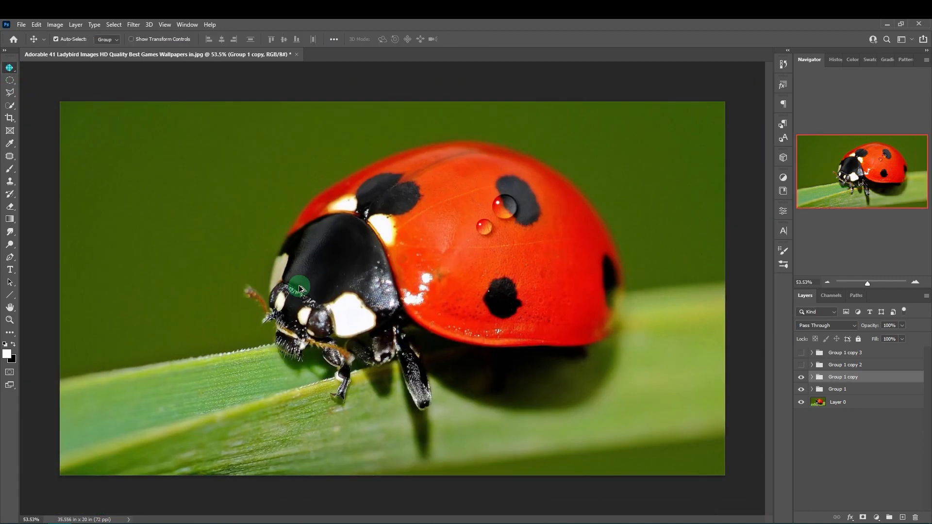
Show Group 1 copy 2 and move its droplet to the red area left of the original droplet.
scroll(572, 281, up, 3)
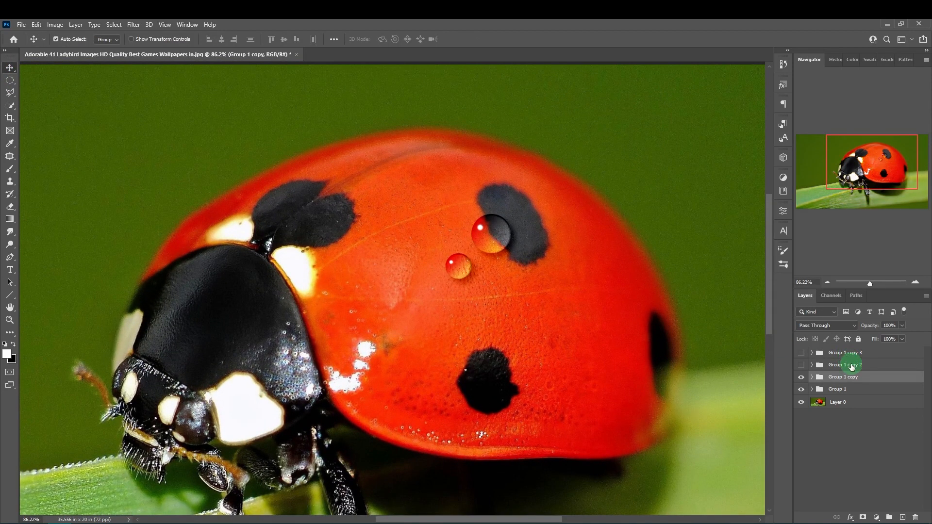
click(851, 364)
click(800, 364)
drag(491, 237, 440, 221)
click(800, 353)
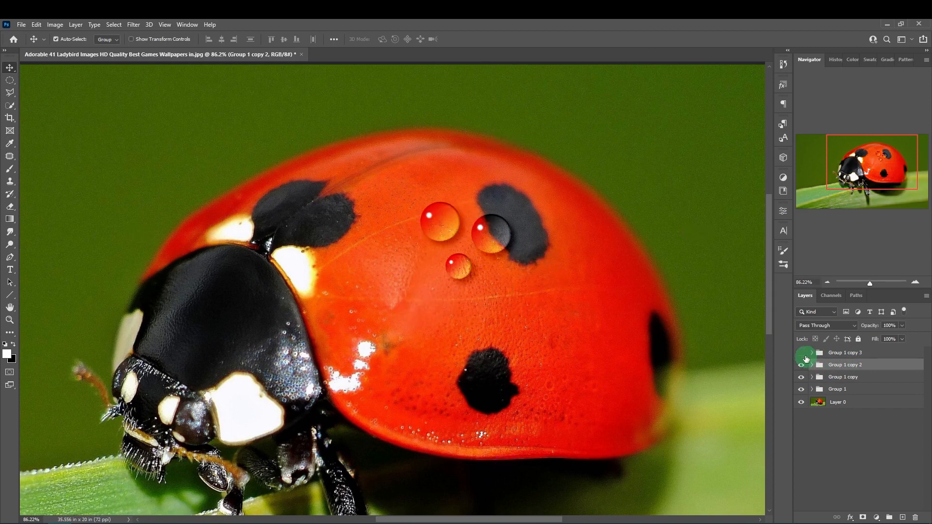
Rearrange the two copied droplets so the small one sits upper left of the original and the larger one below.
click(451, 227)
drag(454, 362, 479, 316)
drag(463, 267, 458, 216)
drag(454, 314, 457, 288)
Adjust the Group 1 copy 2 droplet below the original with Free Transform and commit the transformation.
key(ctrl+t)
key(ctrl+0)
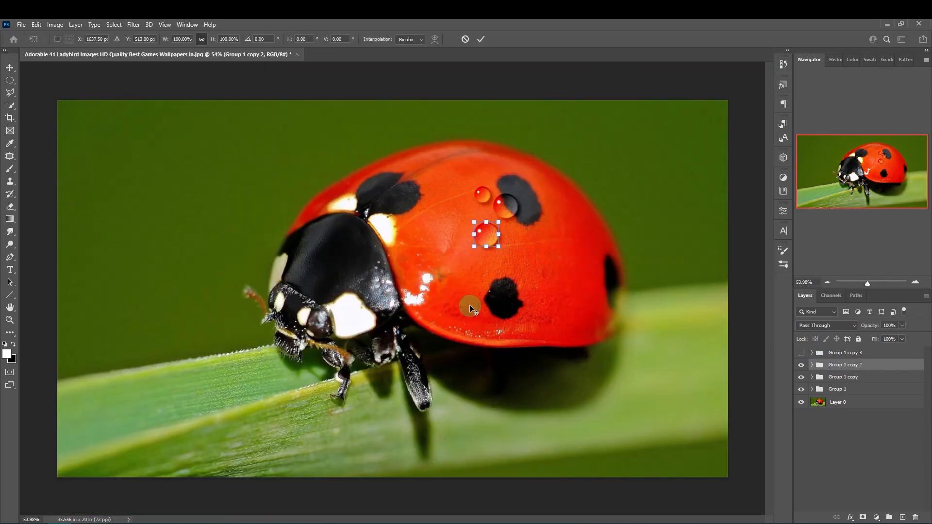
drag(495, 244, 496, 239)
scroll(494, 257, up, 1)
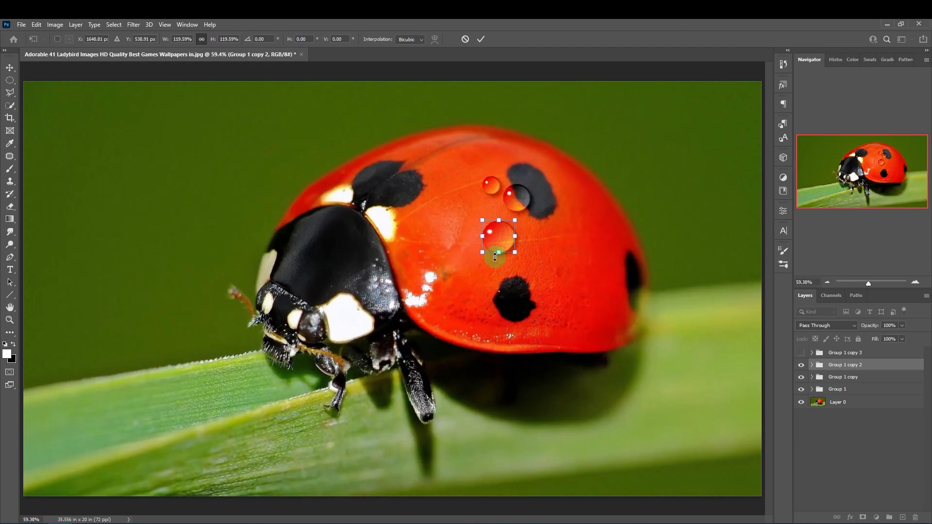
key(Return)
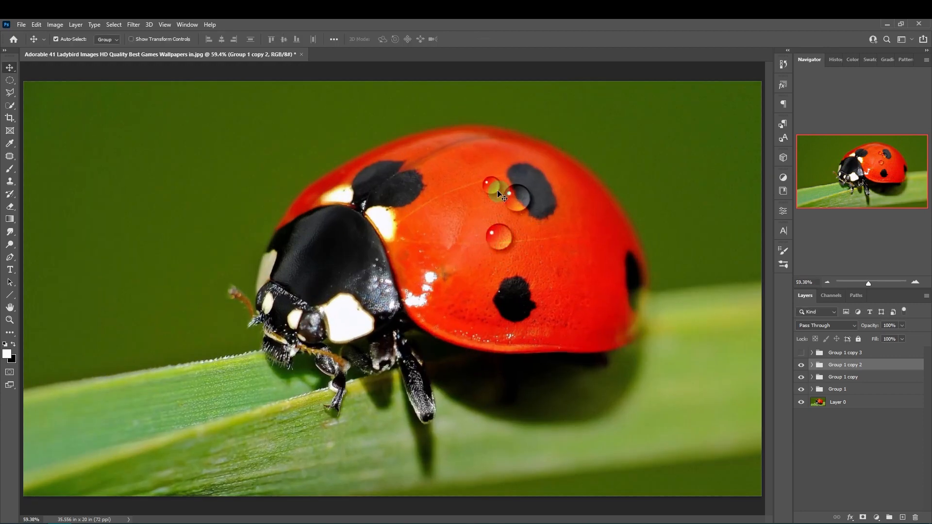
Scale down the small Group 1 copy droplet near the upper black spot with Free Transform.
ctrl+click(484, 195)
key(ctrl+t)
scroll(491, 187, up, 5)
drag(492, 185, 487, 171)
scroll(486, 170, down, 4)
key(Return)
Shift the Group 1 copy 2 droplet and the small droplet slightly left and down, and select the background photo.
mouse_move(500, 247)
mouse_down()
mouse_move(510, 249)
mouse_move(488, 252)
mouse_up()
drag(489, 175, 481, 189)
click(579, 254)
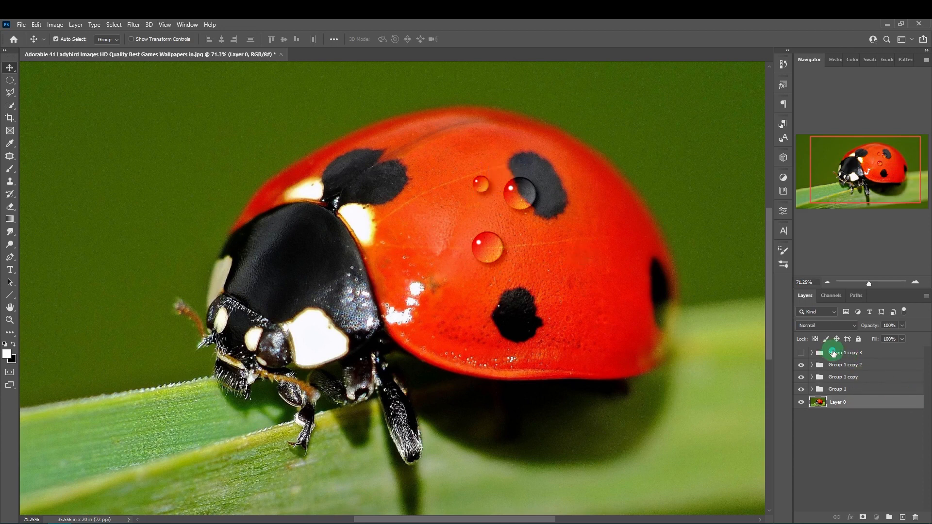
Show Group 1 copy 3 and move its droplet below the original, beside the Group 1 copy 2 droplet.
click(832, 352)
click(794, 354)
click(843, 358)
drag(525, 193, 537, 249)
scroll(542, 275, up, 3)
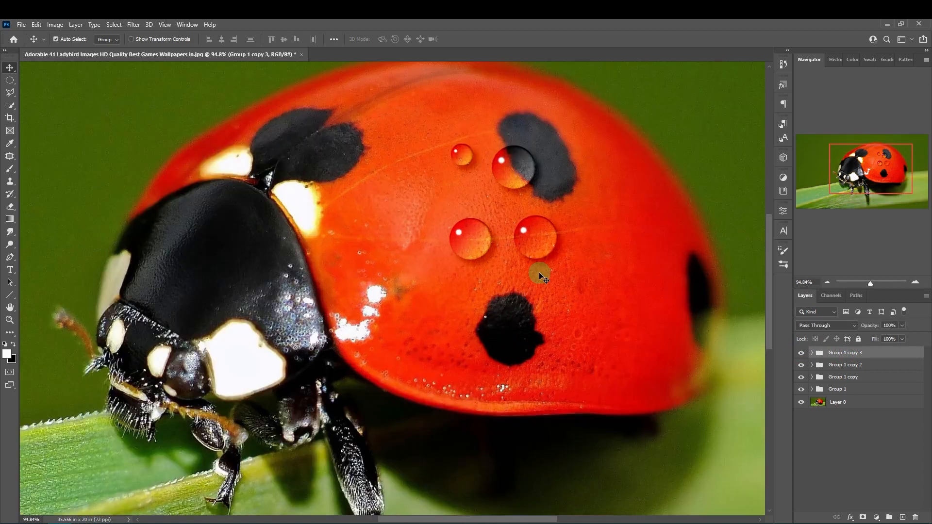
Enlarge the original droplet on the edge of the upper black spot with Free Transform.
scroll(532, 270, down, 3)
scroll(579, 252, down, 1)
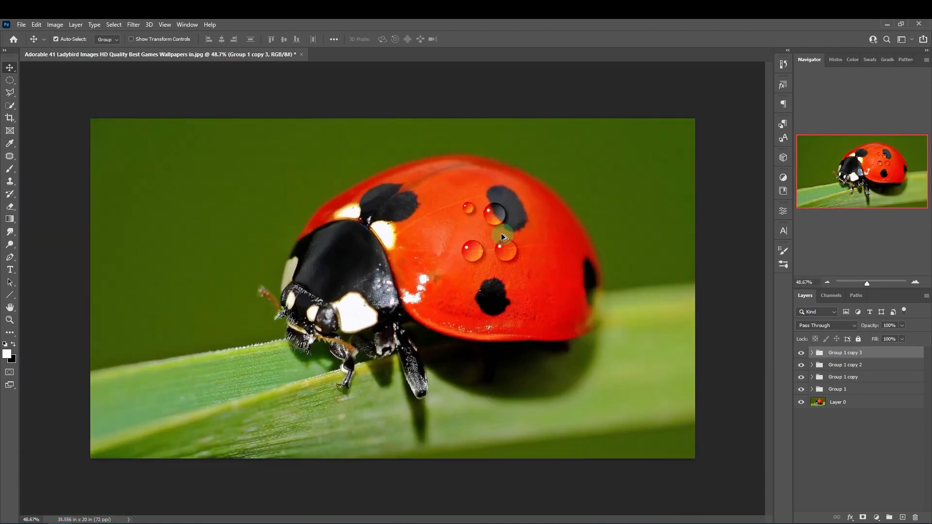
click(493, 211)
key(ctrl+t)
drag(507, 204, 512, 198)
key(Return)
Nudge the lower-left droplet and the small upper droplet to refine their spacing around the original.
drag(474, 253, 468, 247)
scroll(474, 255, up, 1)
drag(477, 189, 483, 180)
Free Transform the Group 1 copy 3 droplet so it overlaps the upper edge of the lower black spot.
scroll(473, 249, down, 1)
scroll(489, 252, up, 1)
click(525, 246)
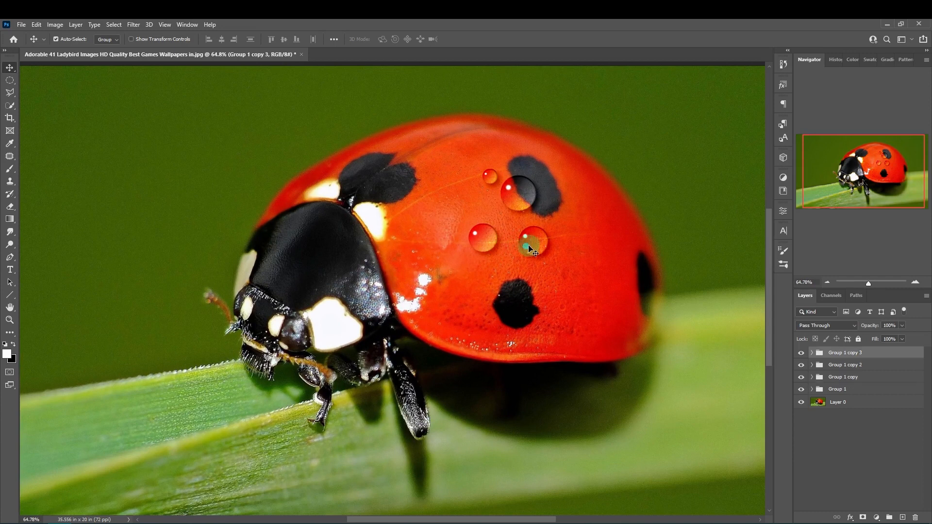
key(ctrl+t)
drag(547, 253, 522, 286)
key(Return)
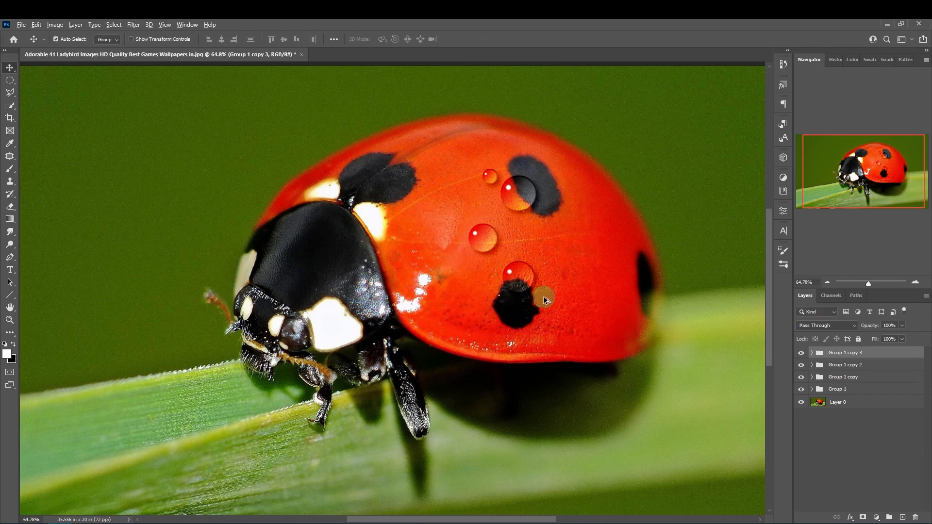
Expand Group 1 copy 3, hide its Layer 2 highlight and select its Layer 1.
scroll(586, 287, up, 1)
scroll(586, 287, down, 4)
scroll(480, 239, up, 9)
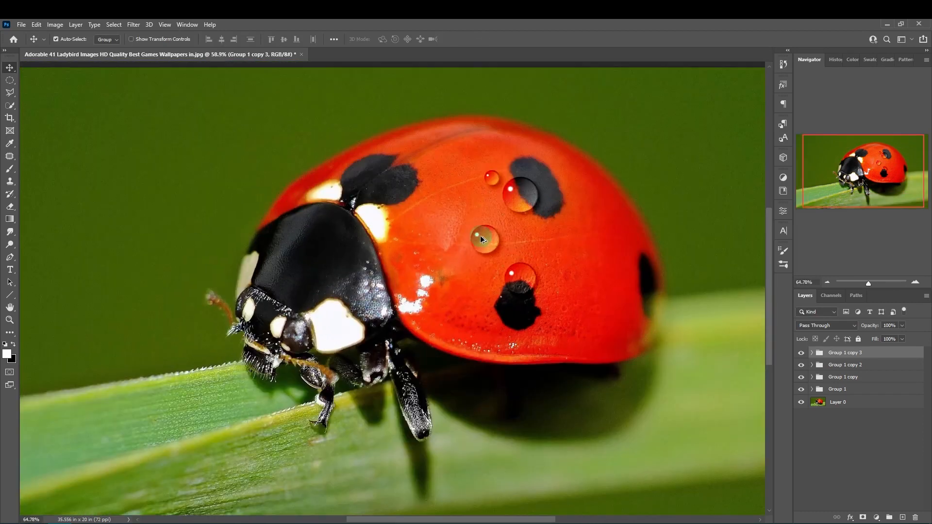
click(810, 353)
click(801, 367)
click(834, 379)
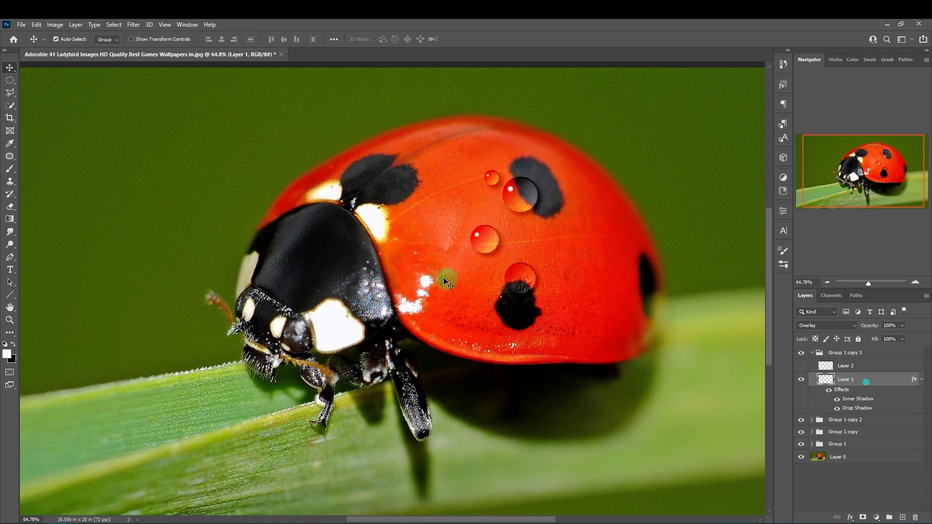
Open the Liquify filter on the droplet layer and set the brush size to 100.
click(137, 25)
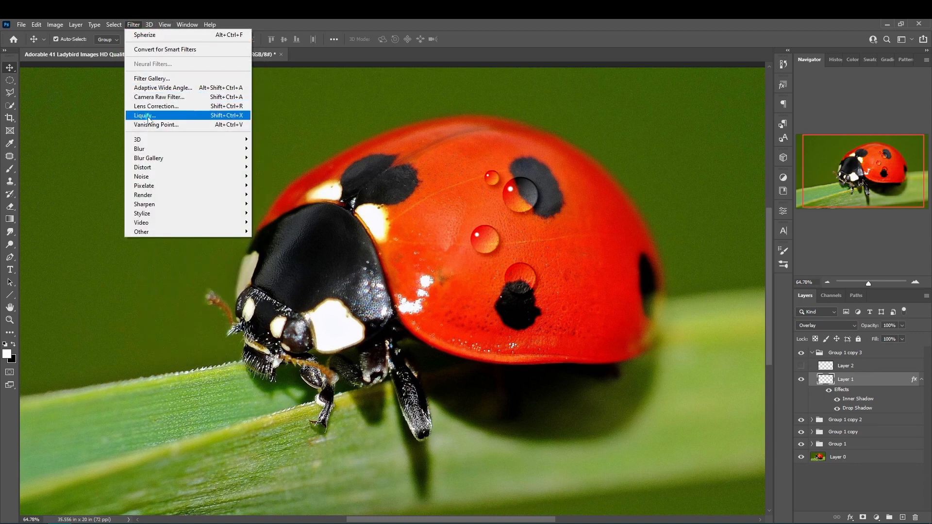
click(242, 119)
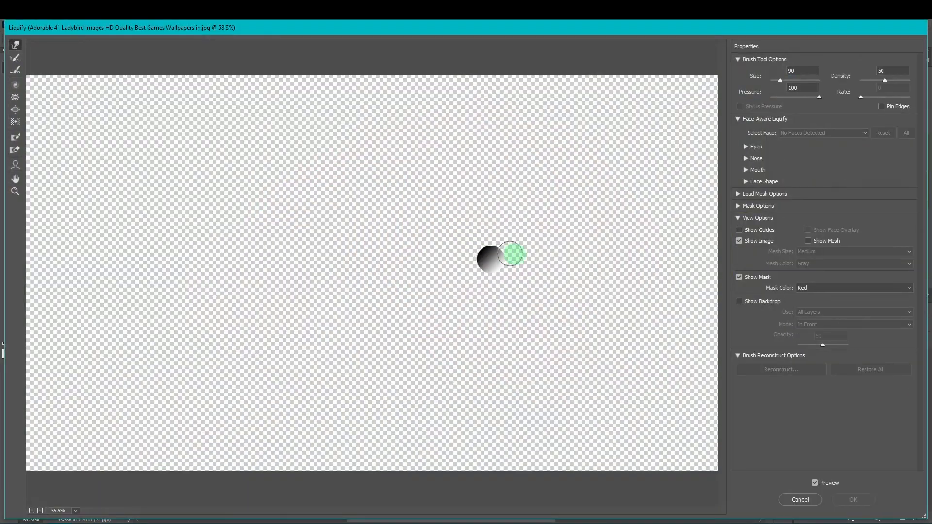
drag(534, 510, 588, 510)
key(ctrl+plus)
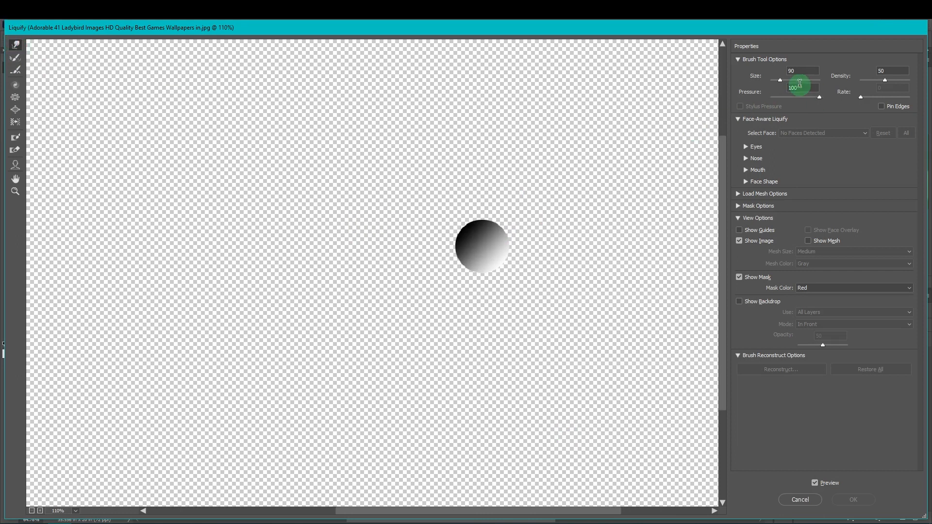
text(100)
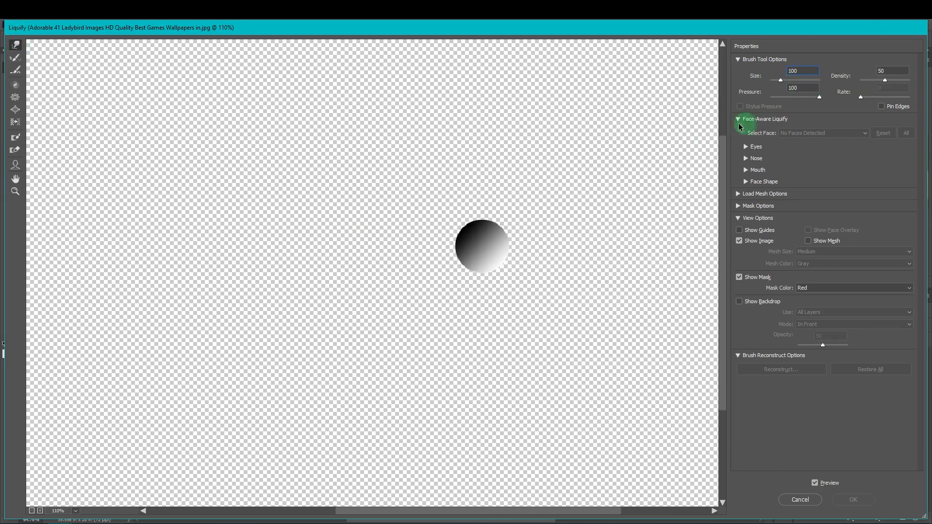
Warp the circle upward into a teardrop with a tail curving to the upper right, and apply Liquify.
mouse_move(486, 240)
mouse_down()
mouse_move(476, 195)
mouse_move(495, 162)
mouse_move(502, 160)
mouse_move(495, 172)
mouse_move(520, 158)
mouse_move(504, 177)
mouse_move(515, 148)
mouse_up()
key(ctrl+z)
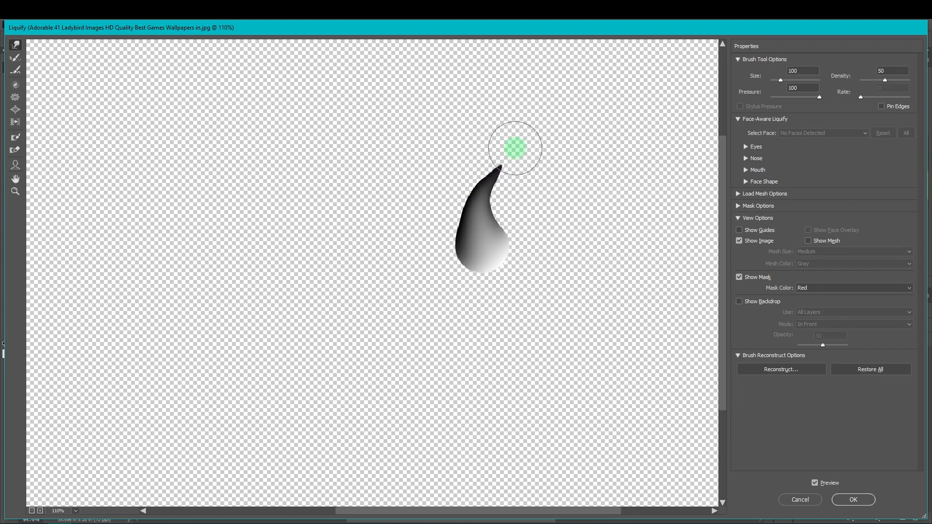
click(844, 499)
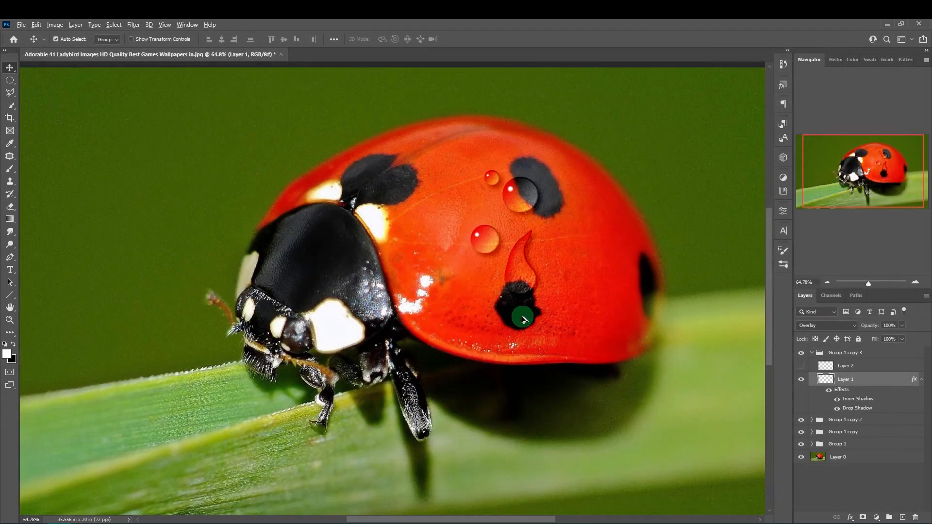
Show the Layer 2 highlight again and move the teardrop droplet slightly left above the lower black spot.
drag(521, 316, 517, 309)
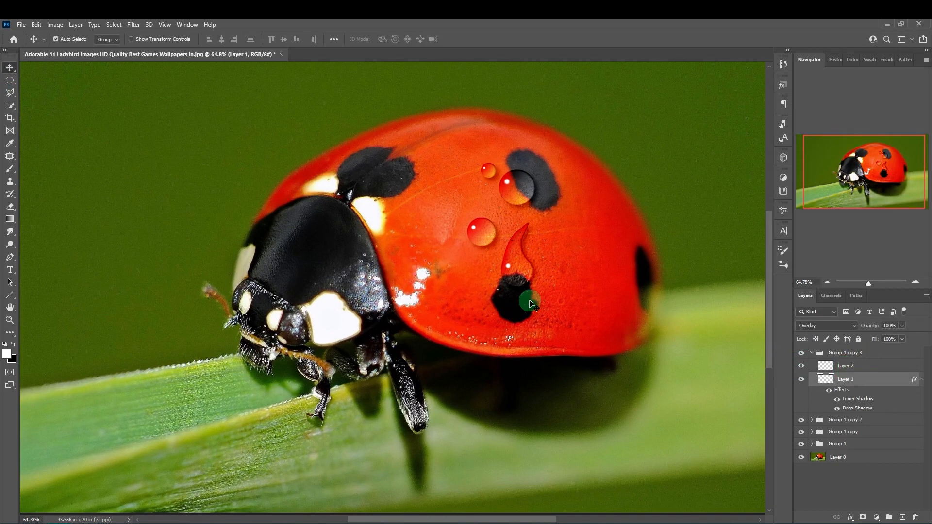
scroll(530, 300, up, 3)
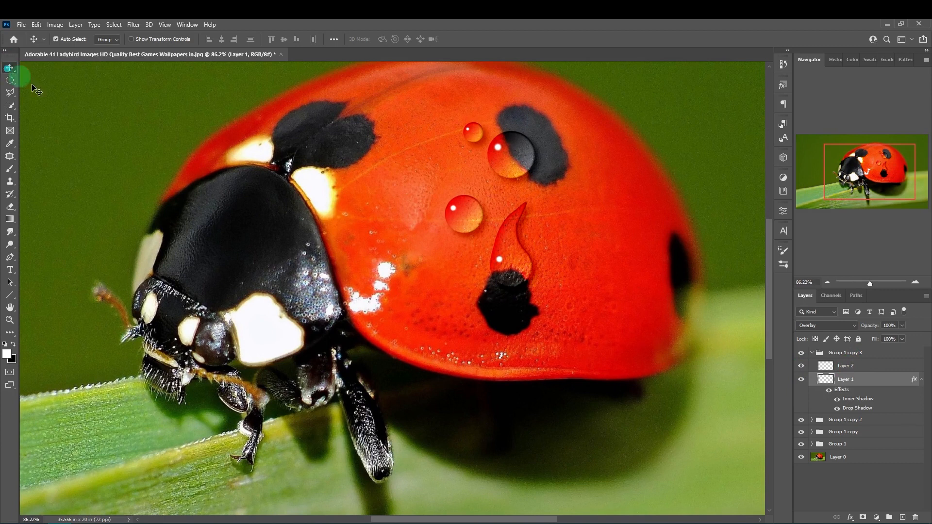
drag(517, 271, 508, 275)
Add a layer mask to Group 1 copy 3 and set up the Brush with white foreground at 25 px.
click(843, 353)
scroll(509, 332, down, 3)
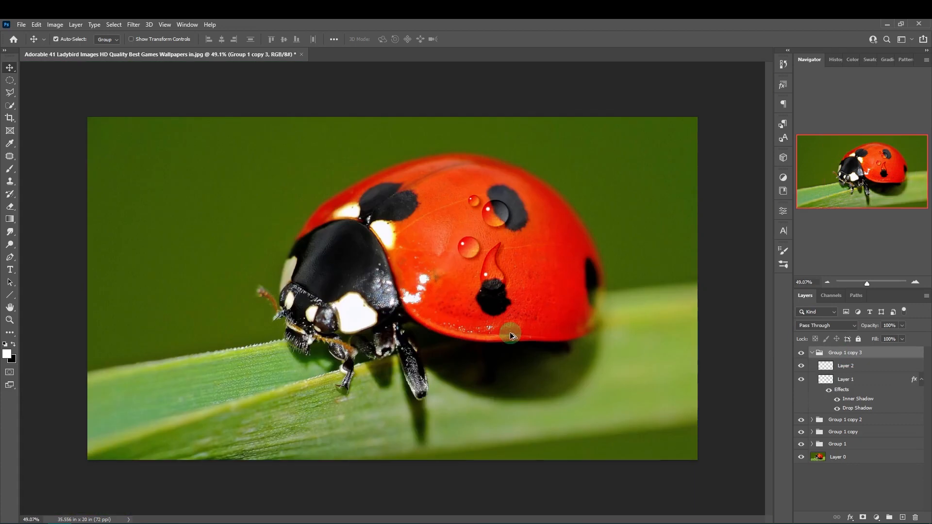
scroll(530, 317, up, 2)
click(861, 518)
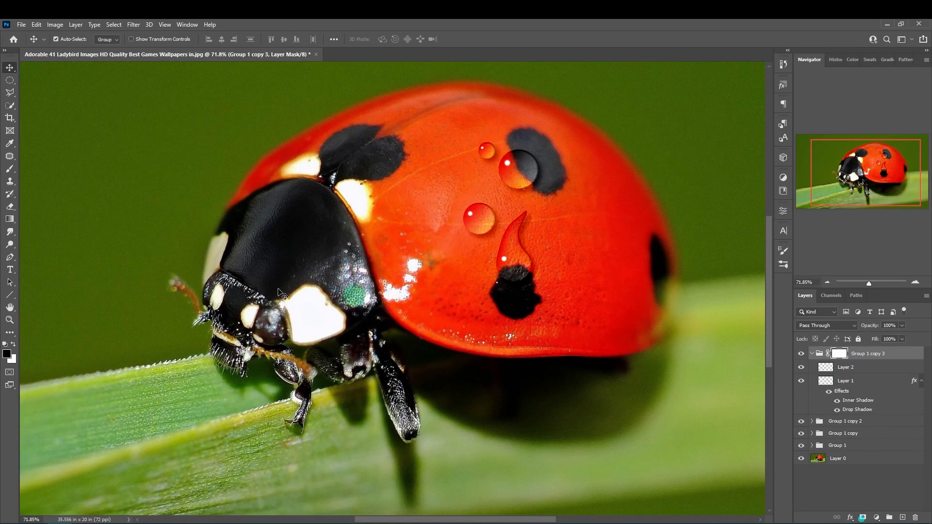
click(9, 168)
click(13, 343)
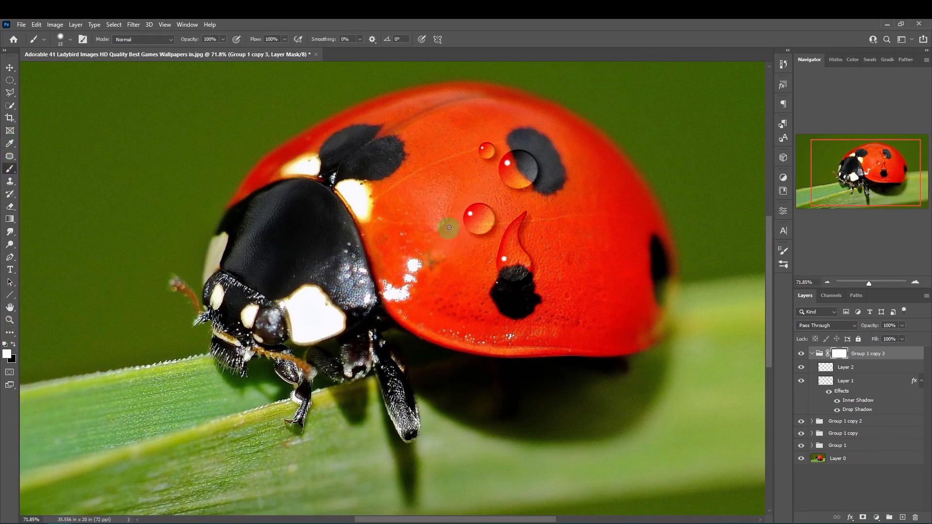
scroll(540, 215, up, 2)
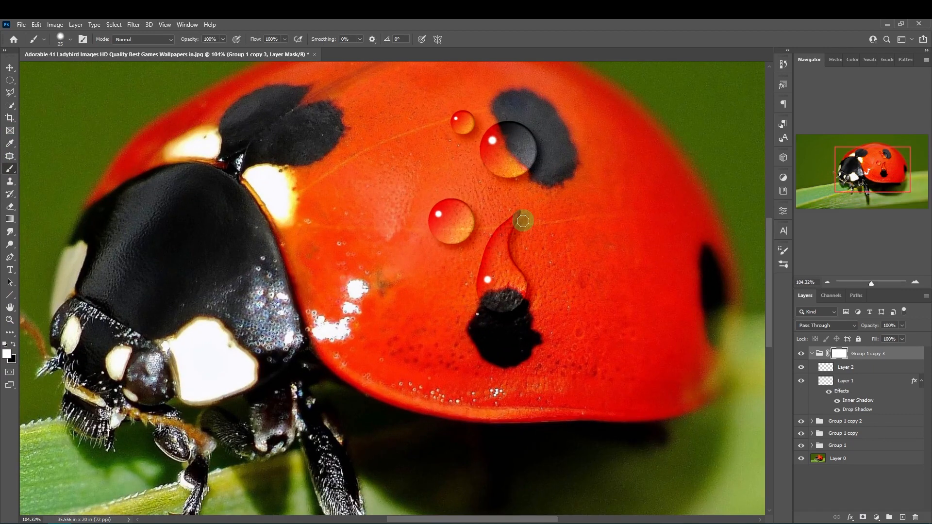
Enlarge the brush for the Group 1 copy 3 mask to 70 px.
click(61, 37)
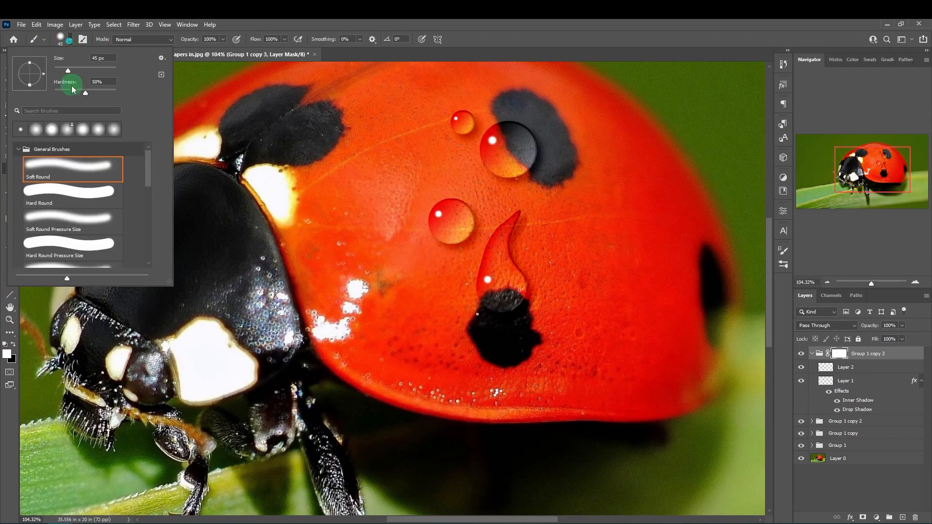
click(66, 39)
click(66, 39)
click(70, 39)
key(bracketright)
key(bracketright)
key(bracketright)
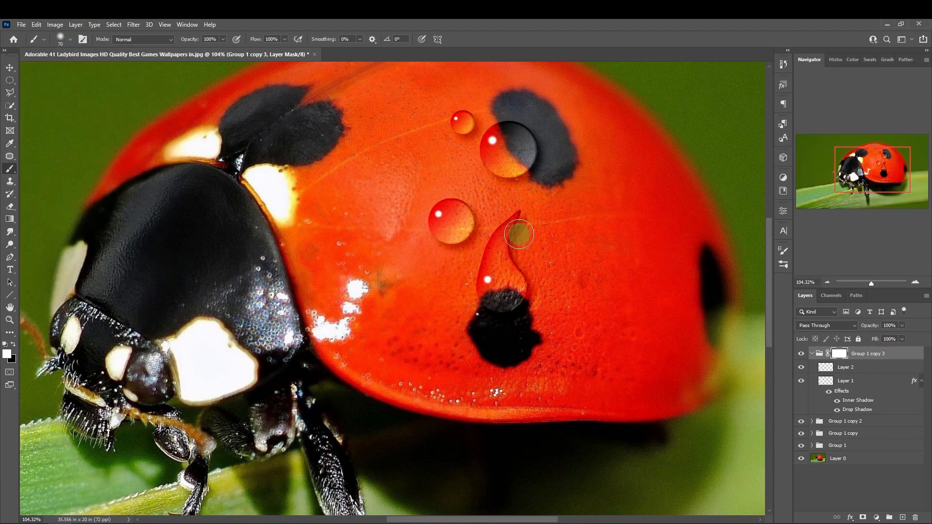
Switch the foreground to black and softly mask the tip of the teardrop's tail on Group 1 copy 3.
scroll(528, 232, down, 1)
key(x)
scroll(524, 237, down, 3)
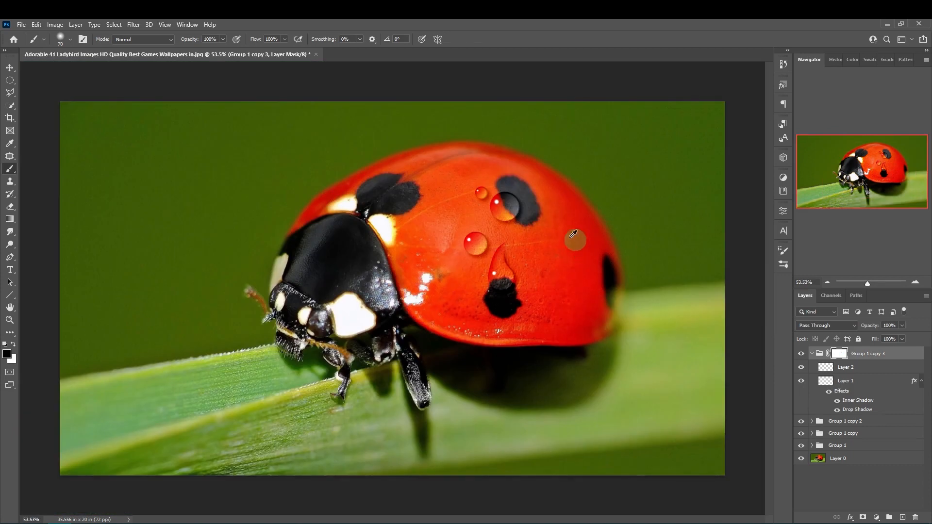
scroll(526, 257, up, 3)
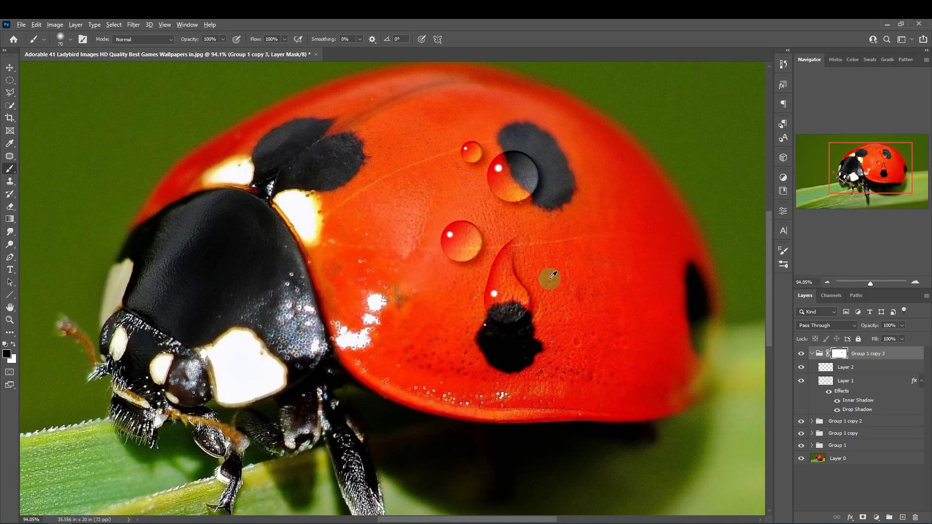
scroll(548, 274, down, 4)
scroll(605, 285, up, 3)
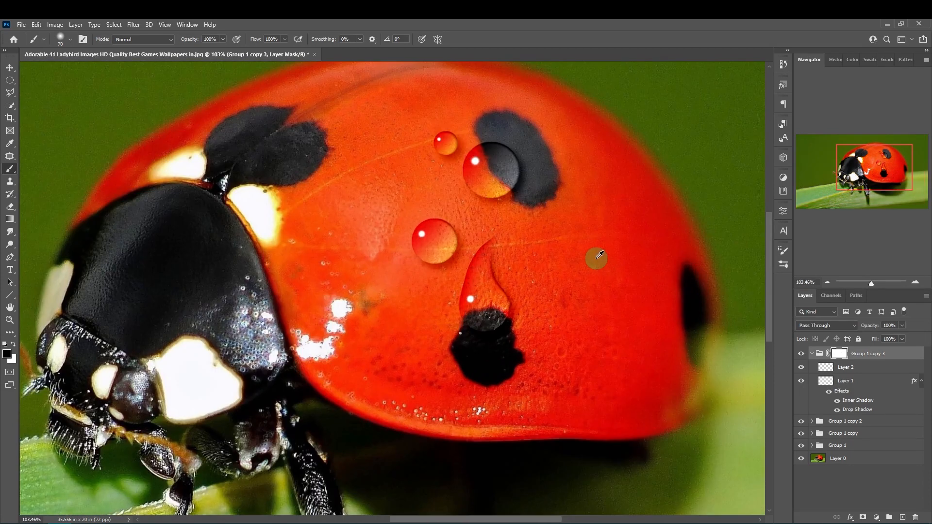
scroll(599, 256, down, 3)
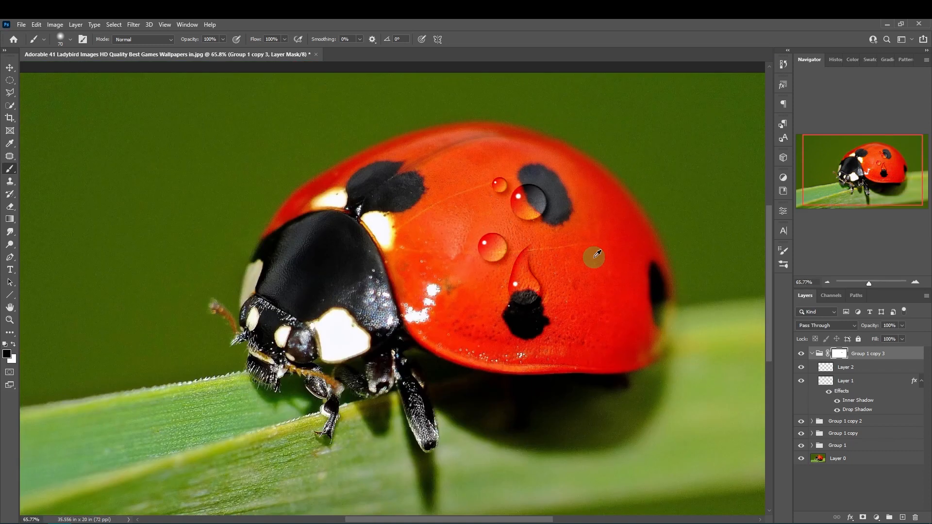
Activate the Move tool and collapse Group 1 copy 3 in the layer stack.
click(9, 68)
scroll(569, 210, up, 2)
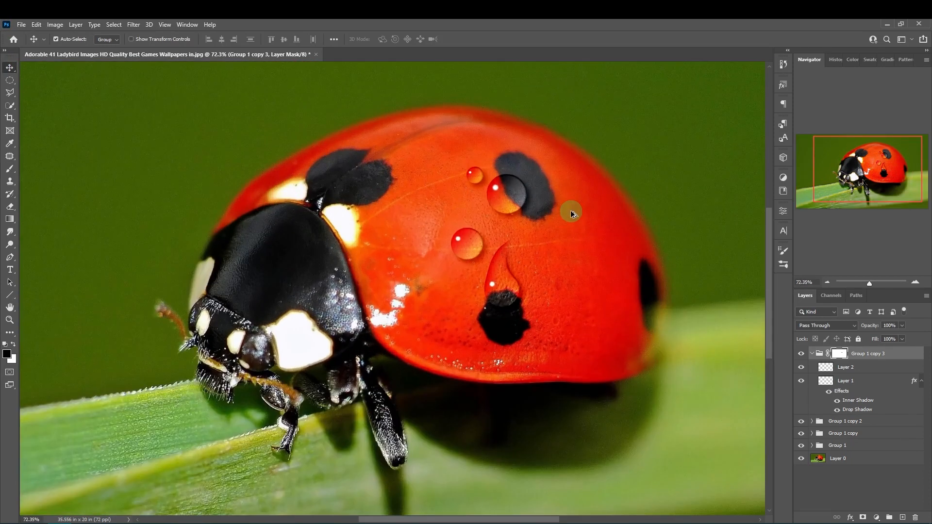
scroll(451, 236, down, 4)
scroll(450, 236, down, 2)
scroll(509, 225, up, 1)
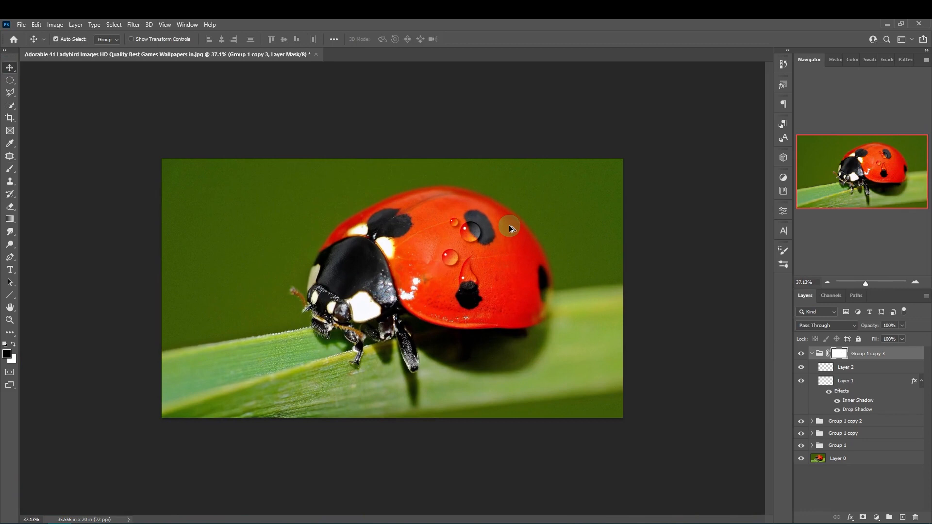
scroll(479, 245, up, 3)
click(478, 245)
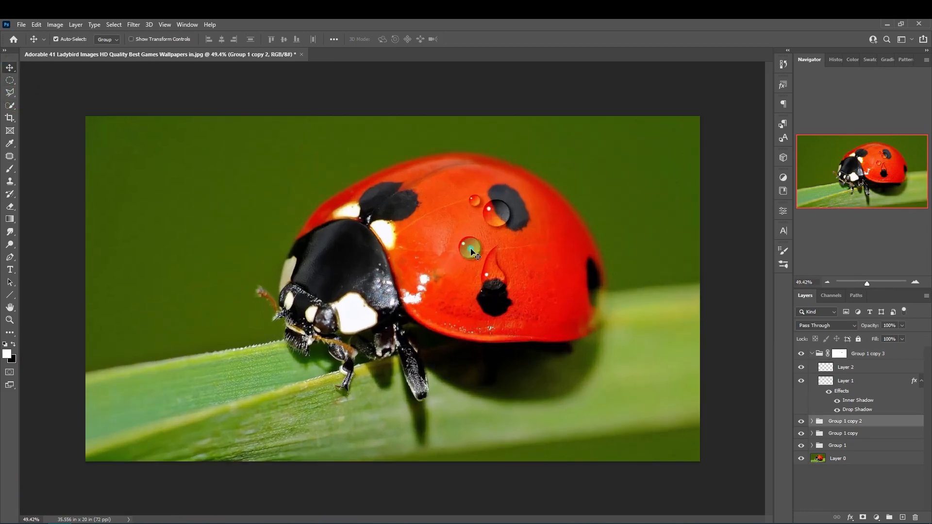
click(808, 355)
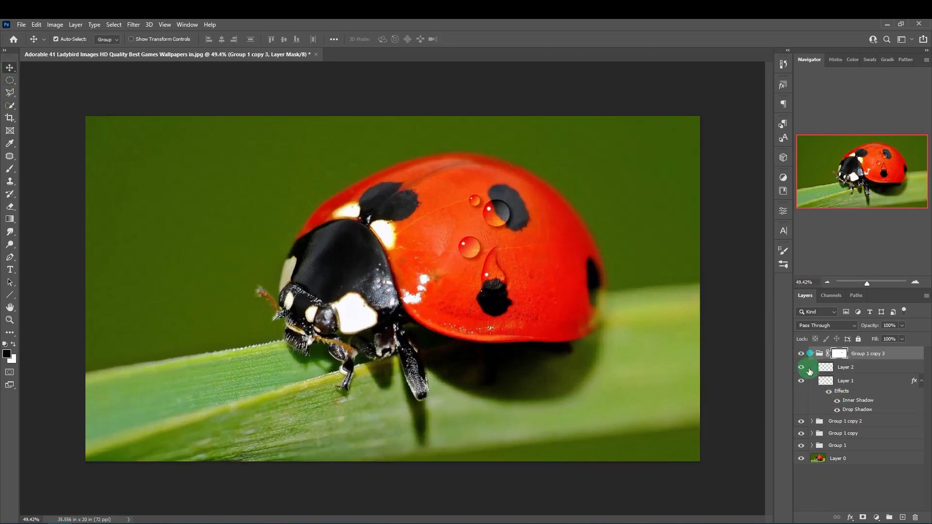
click(811, 354)
click(606, 318)
Nudge the Group 1 copy 2 droplet above the teardrop and scale it down to 86.42%.
click(465, 251)
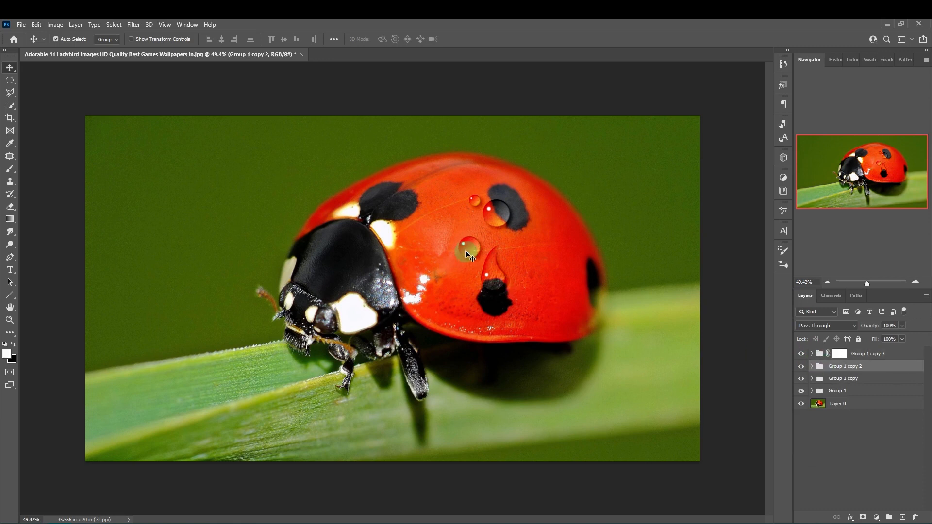
mouse_move(488, 246)
mouse_down()
mouse_move(513, 251)
mouse_move(471, 250)
mouse_move(481, 244)
mouse_up()
key(ctrl+t)
scroll(496, 242, up, 2)
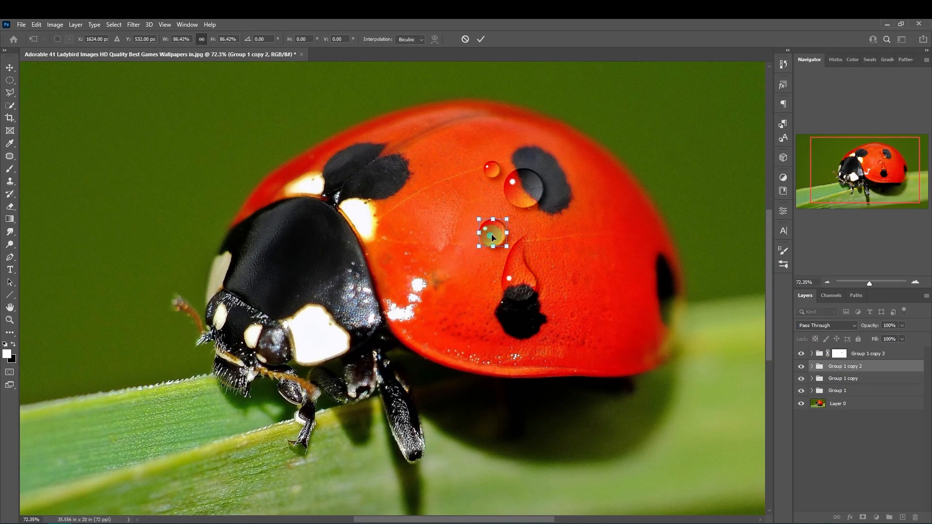
scroll(494, 228, down, 2)
click(25, 106)
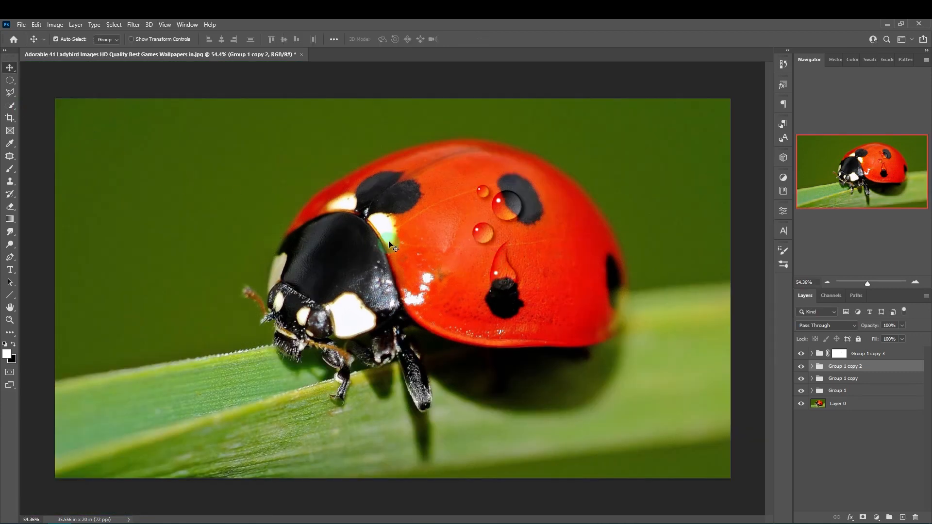
Duplicate Group 1 copy 2 and move the duplicate to the top of the layer stack.
scroll(431, 265, down, 8)
scroll(470, 263, up, 10)
scroll(494, 253, up, 1)
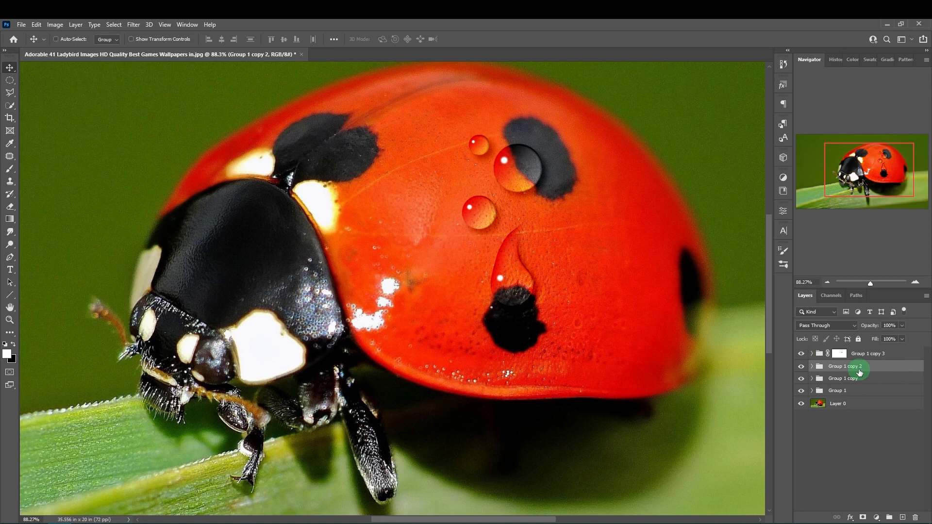
key(ctrl+j)
drag(871, 372, 868, 350)
Move the duplicated droplet away from the original on the shell and scale it down slightly.
drag(479, 222, 460, 352)
drag(461, 297, 558, 200)
key(ctrl+t)
key(Return)
scroll(527, 235, down, 3)
Move the small duplicated droplet down against the left edge of the lower black spot.
drag(531, 239, 469, 219)
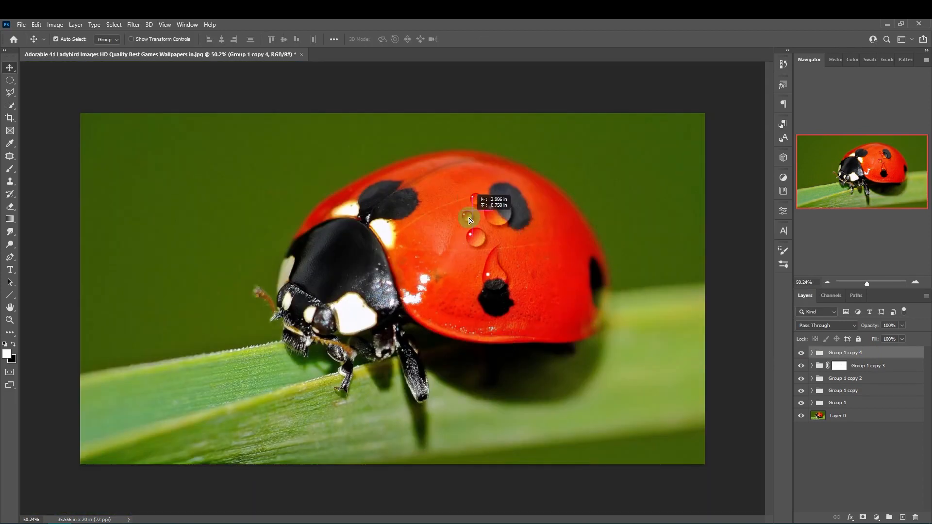
drag(462, 276, 479, 296)
scroll(485, 308, up, 3)
scroll(482, 358, down, 3)
scroll(477, 348, up, 2)
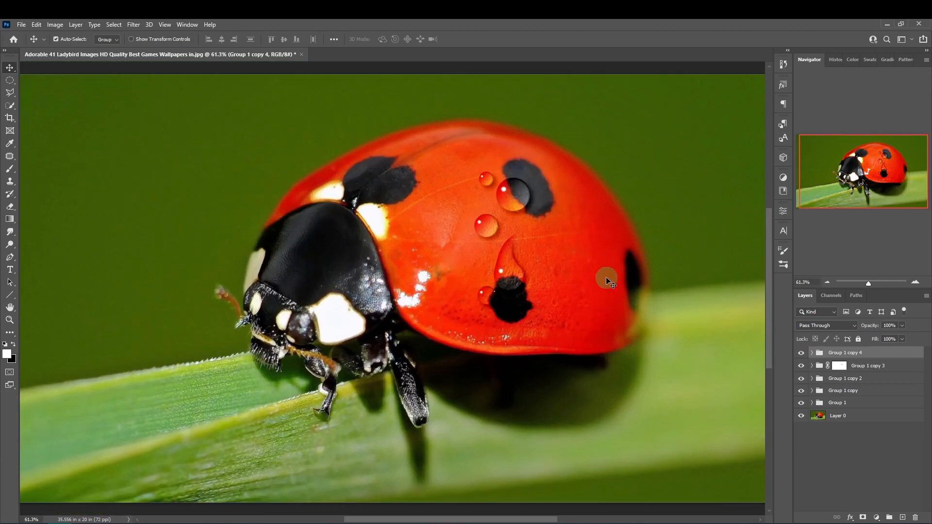
Reposition the small droplet further left, leaving a gap beside the lower black spot.
drag(467, 247, 466, 247)
scroll(461, 287, down, 1)
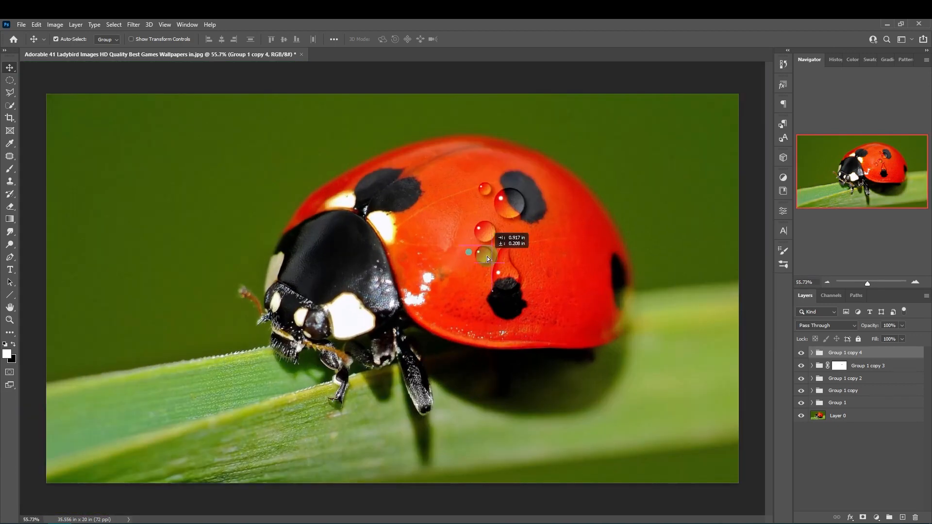
scroll(423, 378, down, 4)
scroll(509, 370, up, 8)
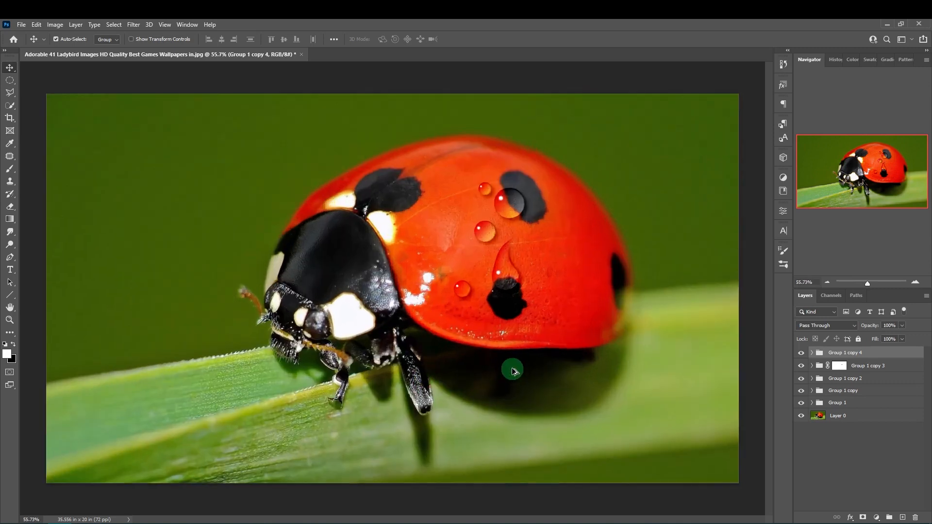
drag(442, 252, 442, 253)
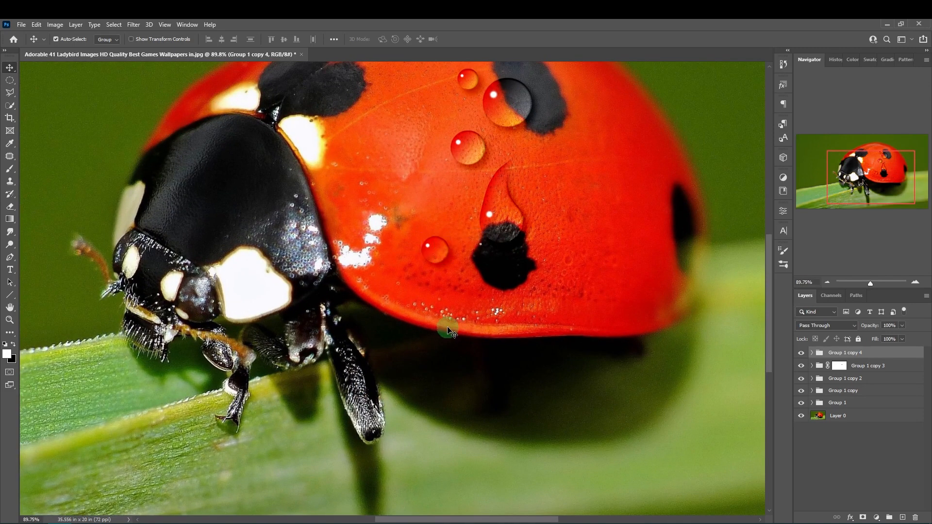
scroll(481, 292, up, 3)
scroll(499, 219, down, 5)
scroll(514, 279, up, 1)
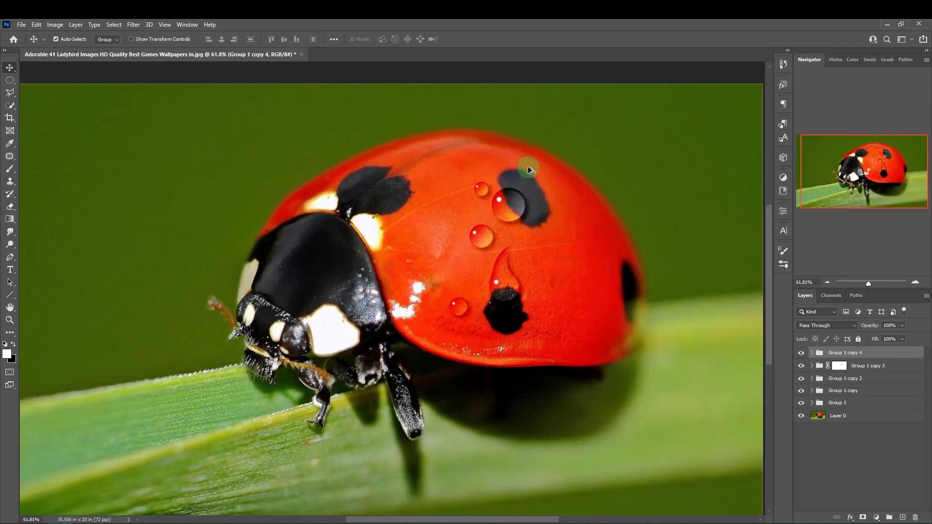
Duplicate Layer 0, load the outline of Layer 1 in Group 1 as a selection, and make the photo duplicate active.
click(890, 418)
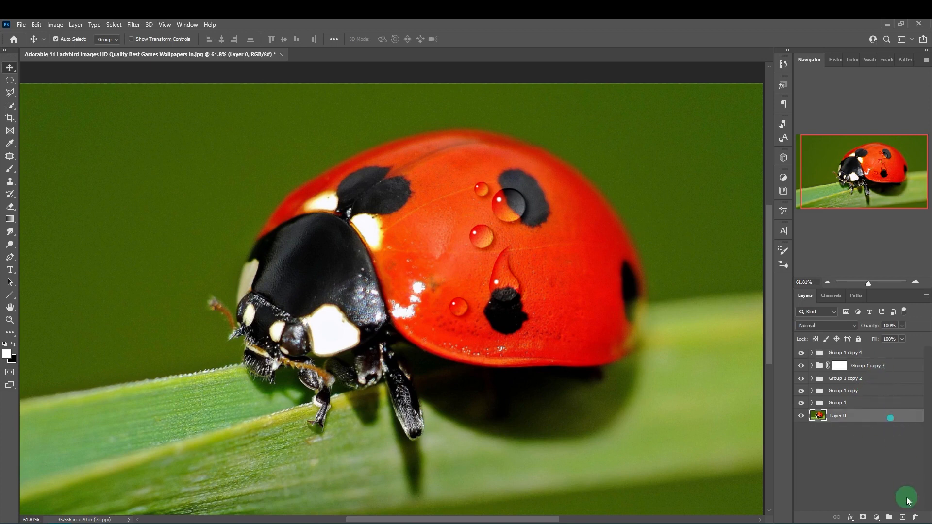
drag(864, 417, 902, 517)
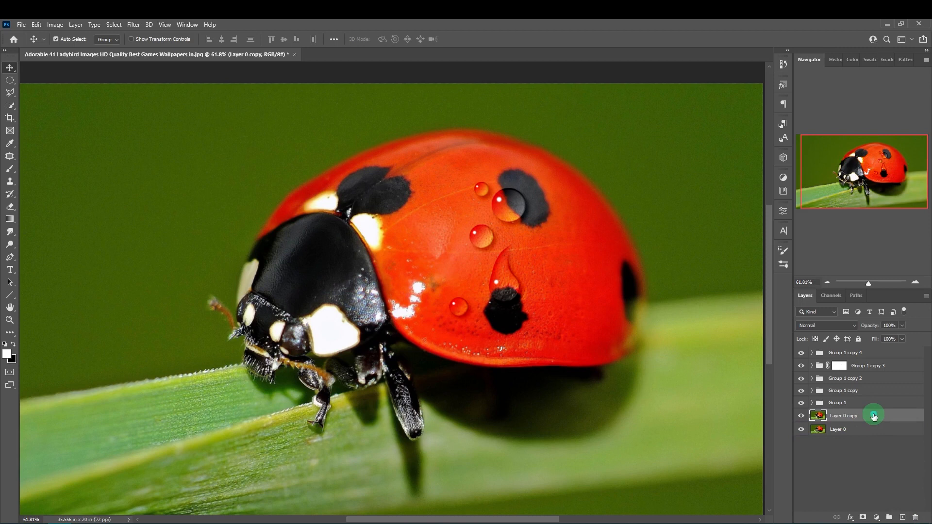
click(810, 404)
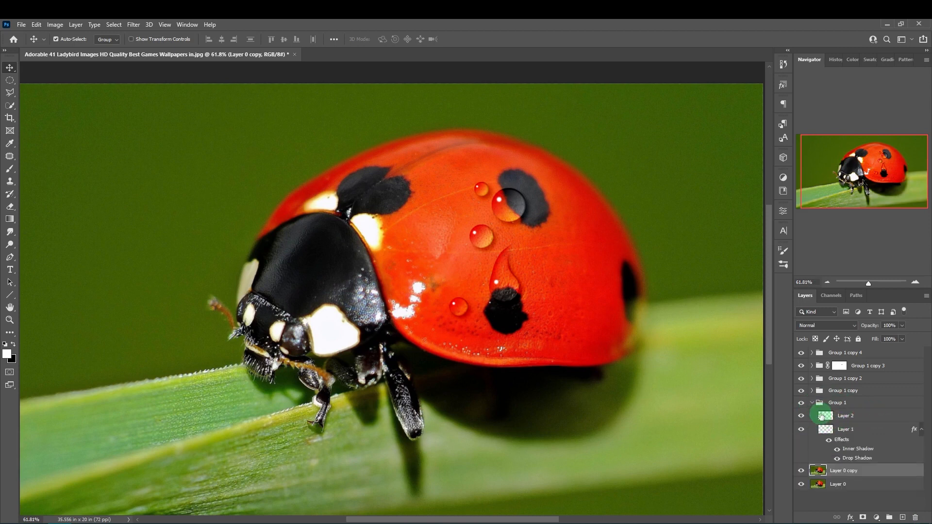
click(825, 430)
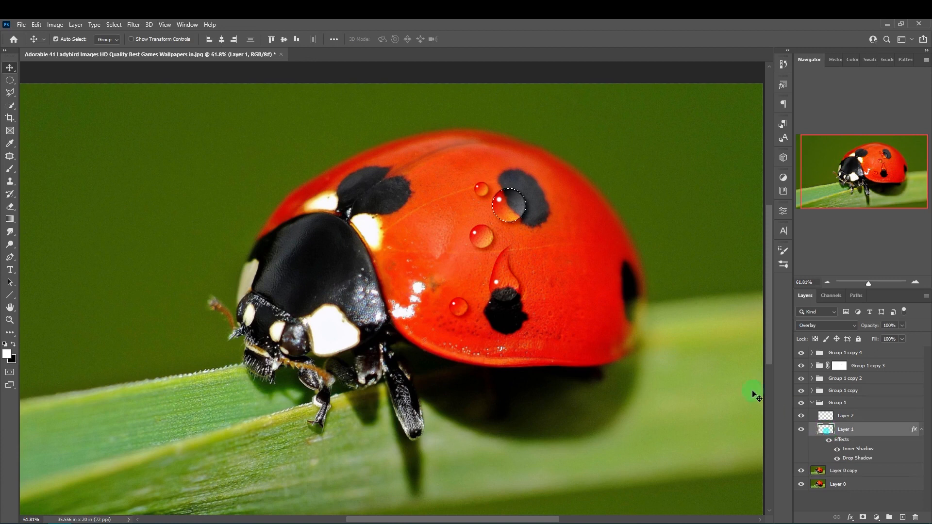
click(844, 473)
Apply the Spherize filter at 100% in Normal mode to the large droplet's area on the photo duplicate.
click(133, 24)
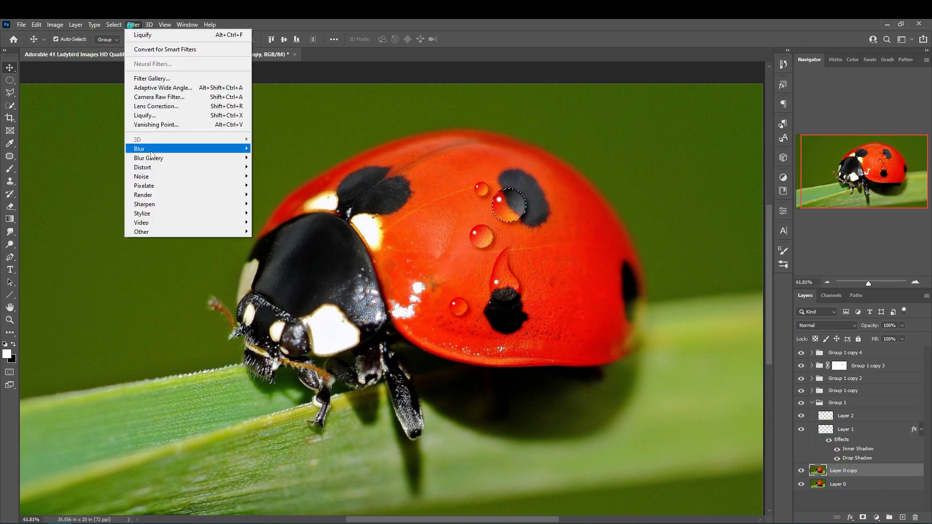
mouse_move(146, 167)
click(298, 212)
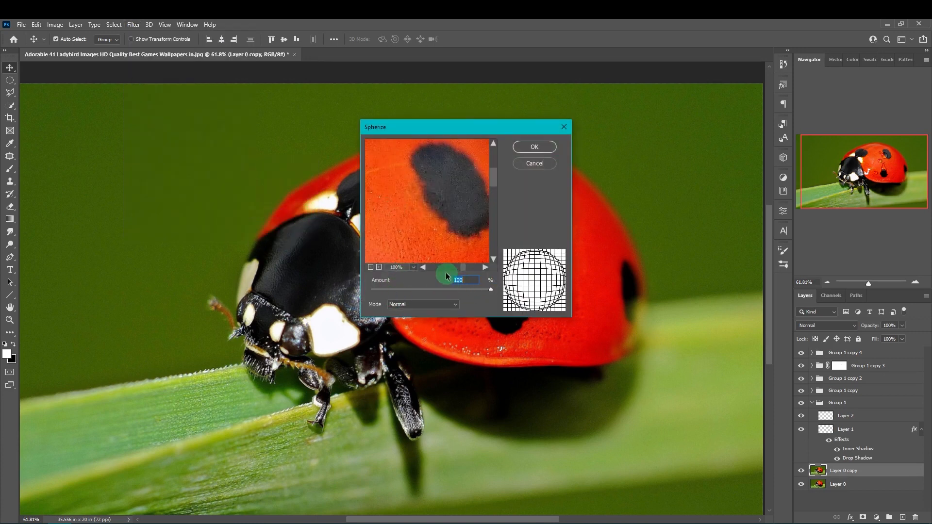
click(531, 151)
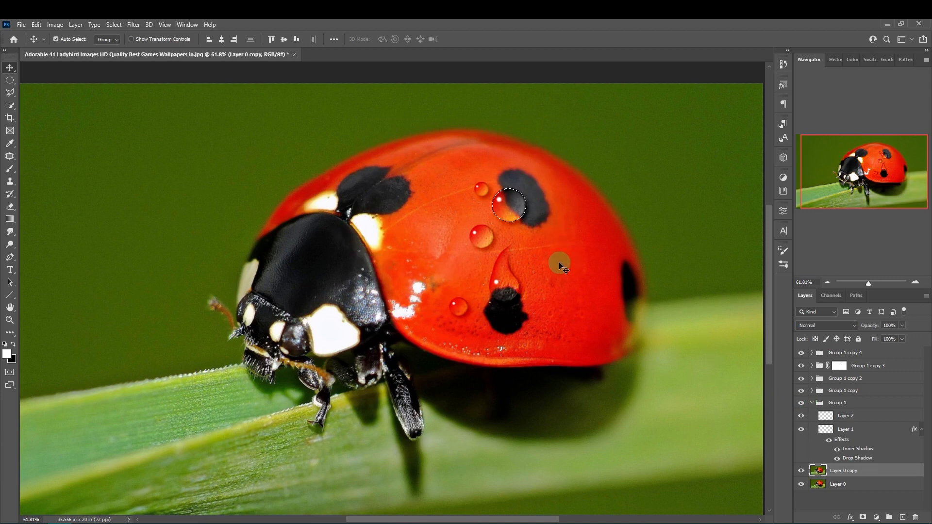
Collapse Group 1, load the outline of Layer 1 in Group 1 copy as a selection, and activate Layer 0 copy.
click(818, 403)
click(811, 402)
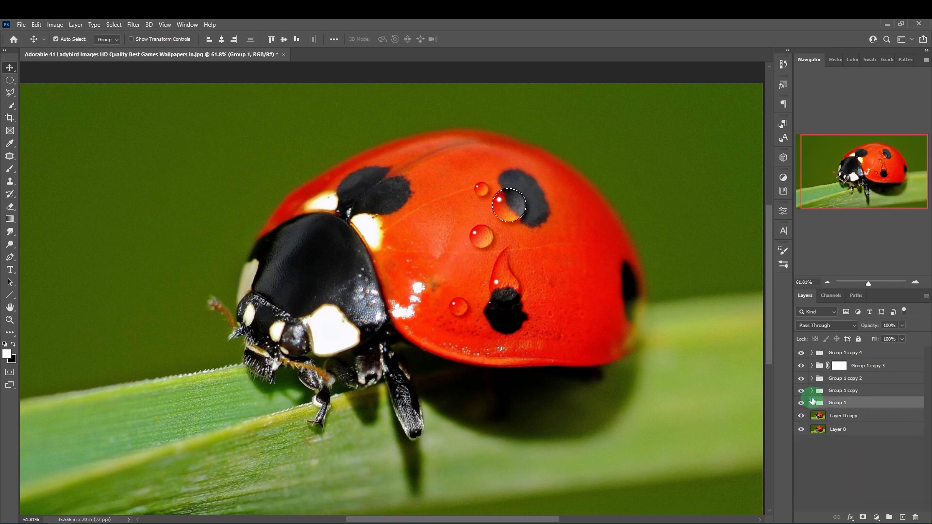
click(811, 391)
click(825, 417)
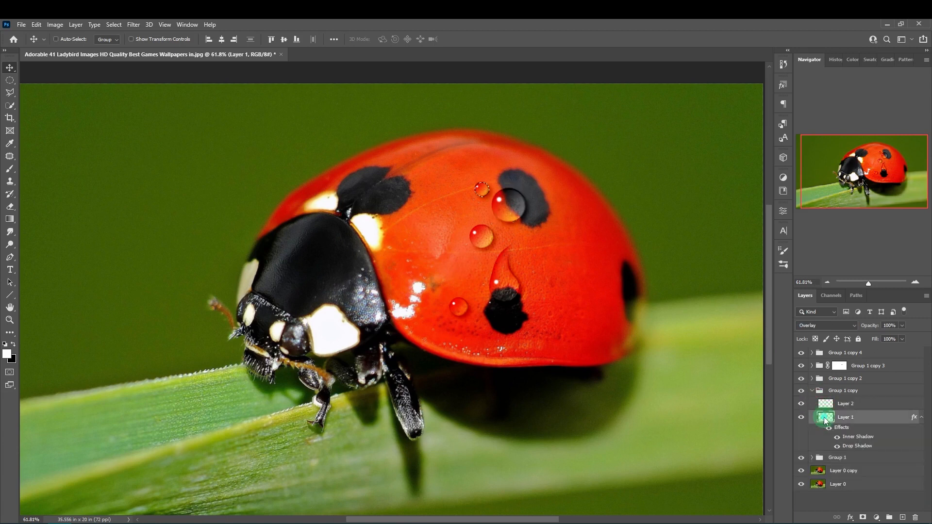
click(834, 470)
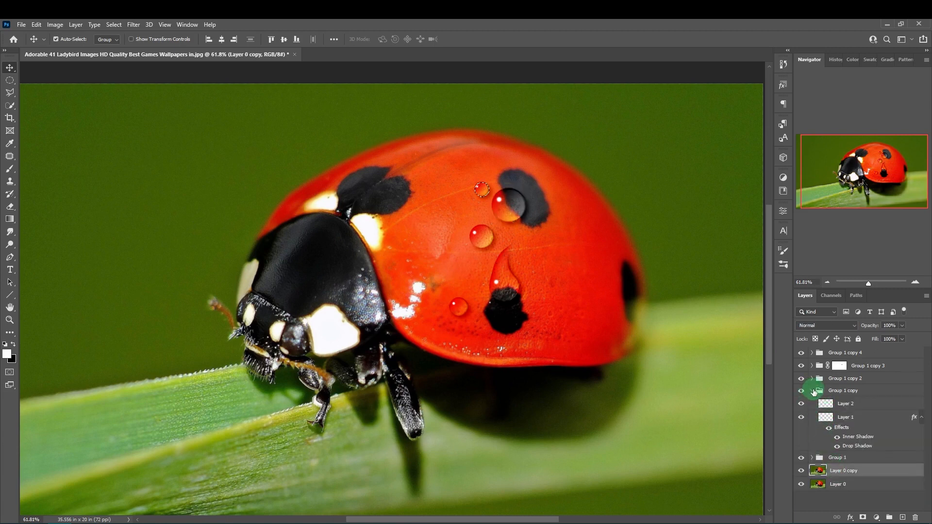
Apply the Spherize filter at 100% in Normal mode within the small upper droplet's selection on Layer 0 copy.
click(134, 25)
mouse_move(242, 168)
click(278, 209)
drag(466, 132, 281, 172)
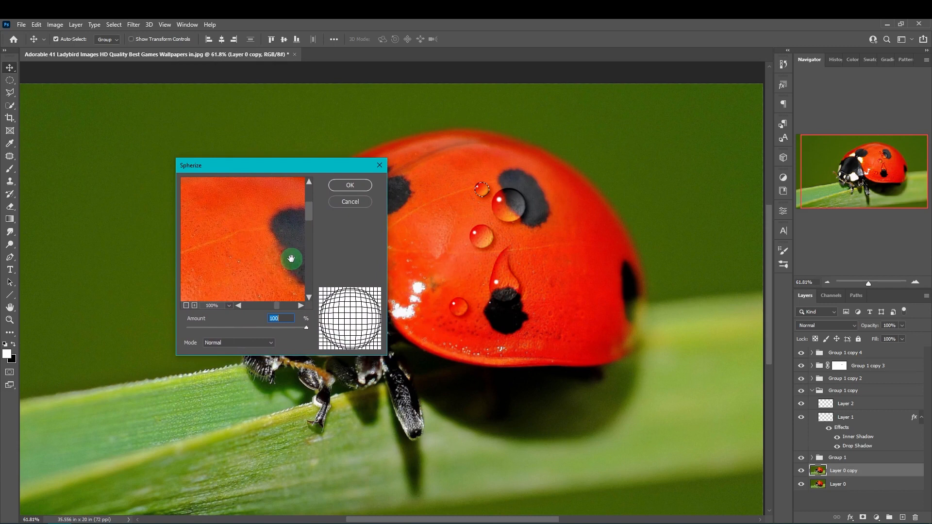
click(350, 185)
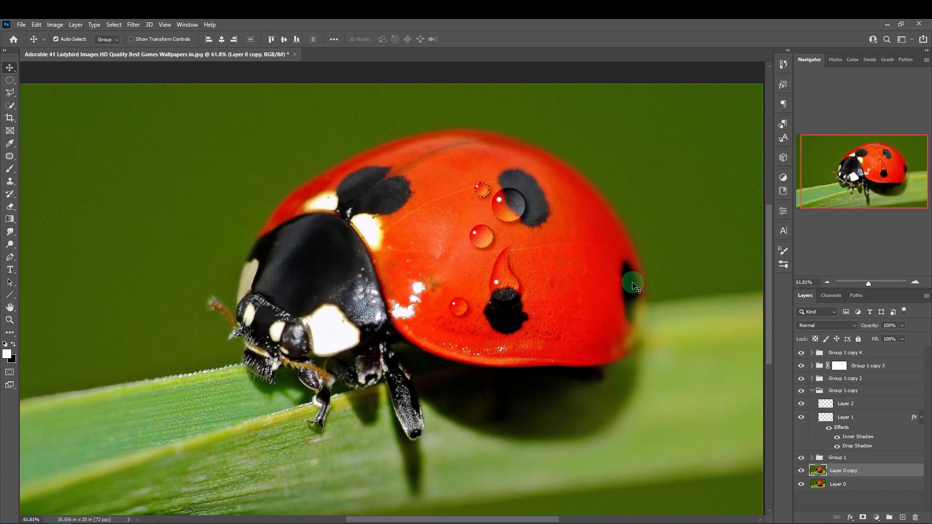
Load the outline of Layer 1 in Group 1 copy 2 as a selection and spherize that area on Layer 0 copy.
click(812, 390)
click(811, 378)
click(820, 406)
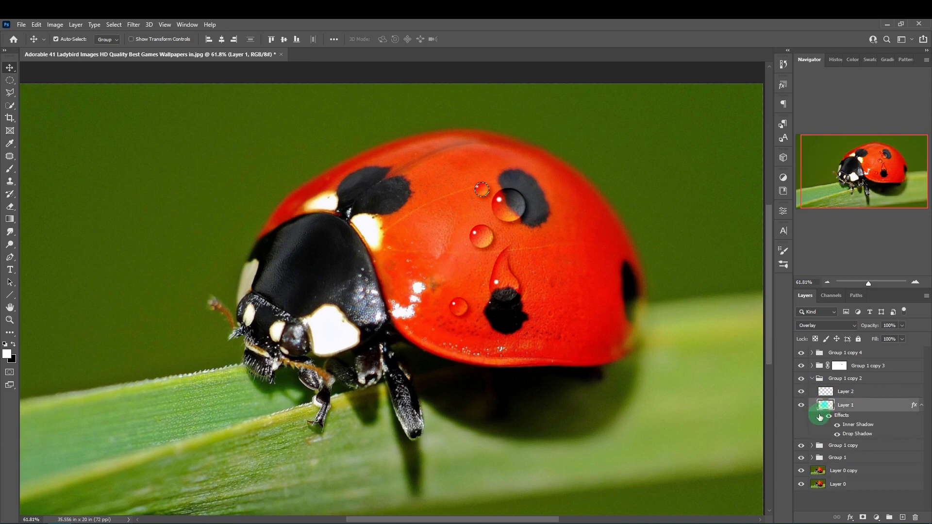
click(820, 470)
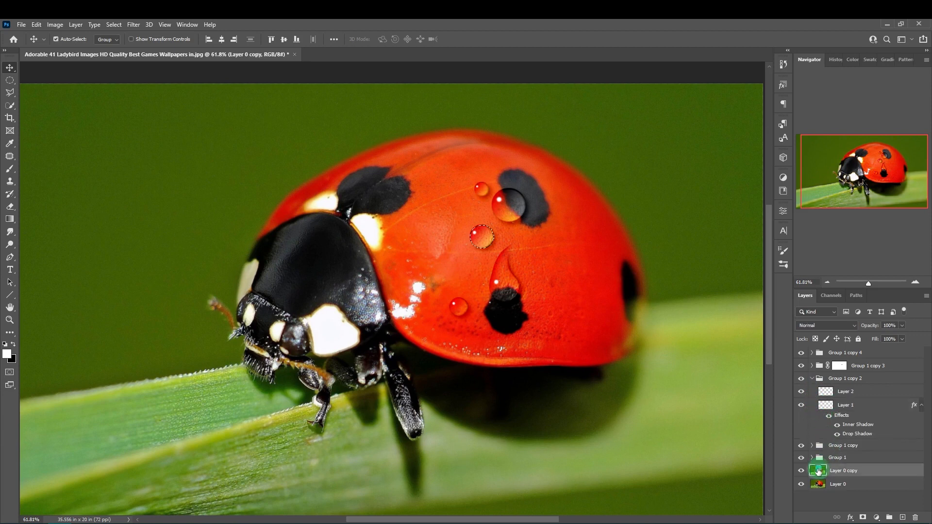
click(131, 24)
mouse_move(145, 167)
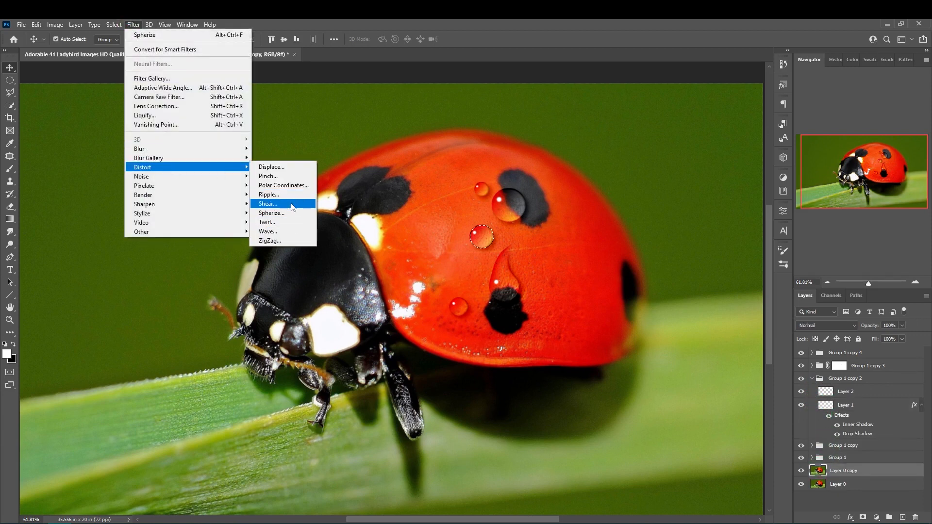
click(274, 214)
click(347, 188)
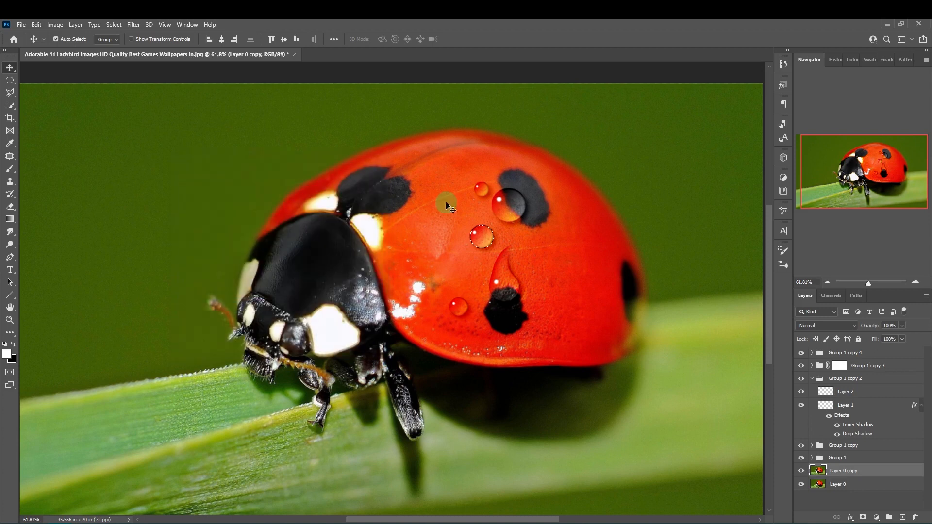
Load the teardrop outline from Layer 1 in Group 1 copy 3 as a selection and spherize that area on Layer 0 copy.
click(811, 378)
click(811, 365)
click(824, 394)
ctrl+click(824, 394)
click(820, 470)
click(131, 25)
mouse_move(146, 167)
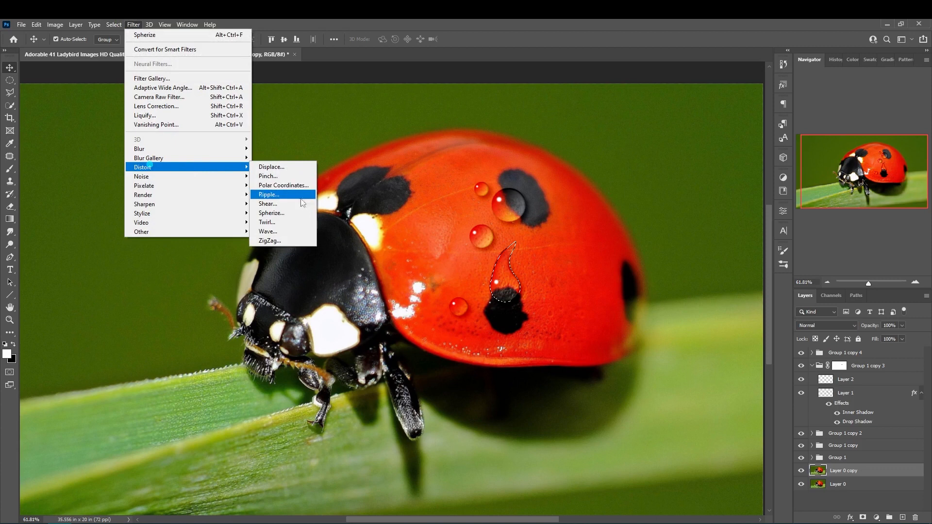
click(274, 213)
click(353, 190)
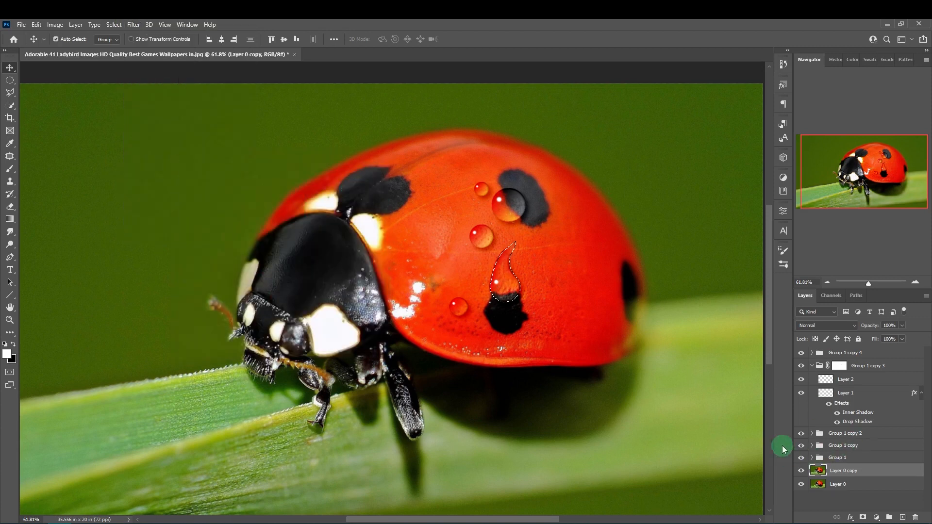
Load Layer 1's outline in Group 1 copy 4, spherize that area on Layer 0 copy at 100% in Normal mode, and deselect.
click(811, 365)
click(812, 352)
double_click(826, 380)
key(Escape)
ctrl+click(826, 380)
click(840, 470)
click(134, 24)
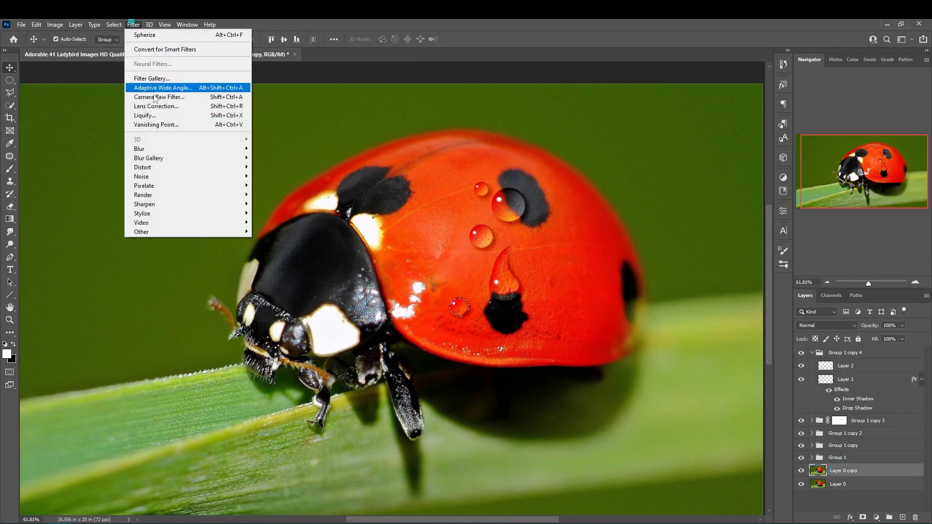
click(159, 167)
click(283, 184)
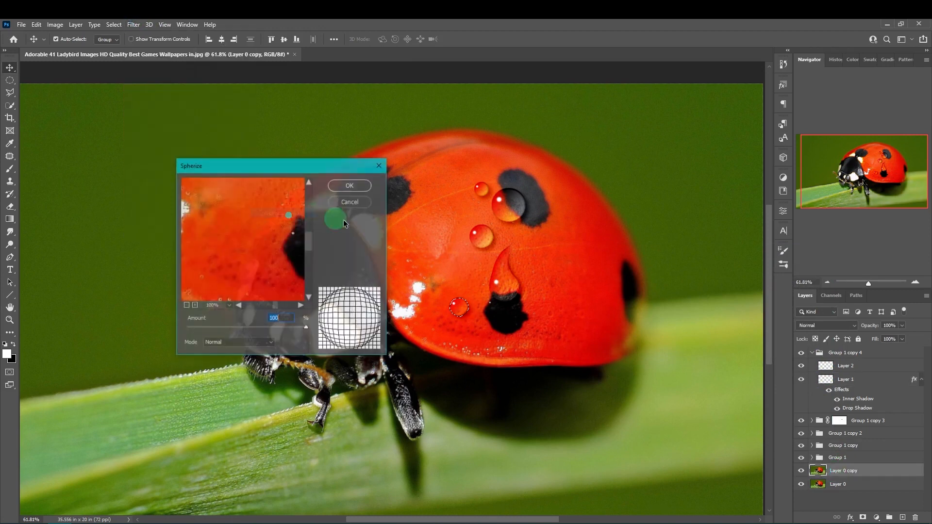
click(356, 187)
key(ctrl+d)
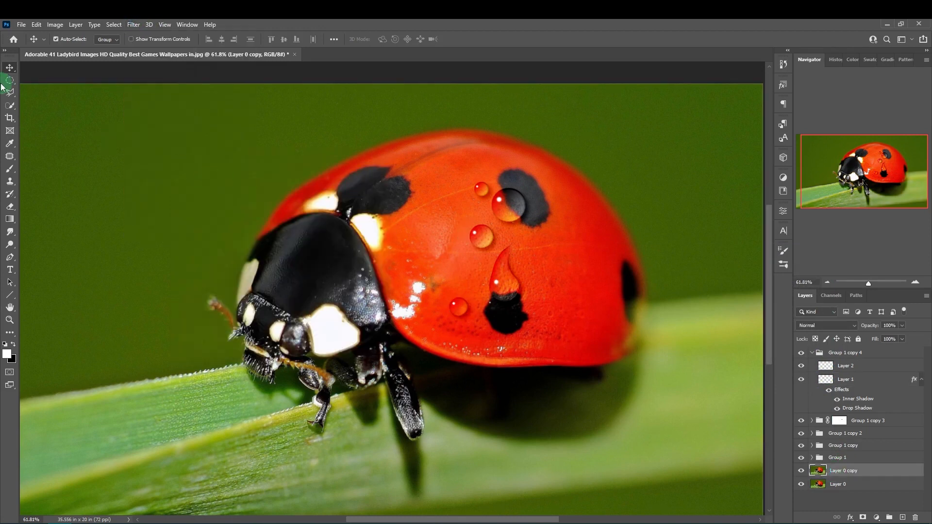
Collapse Group 1 copy 4 and group all the droplet groups together with Layer 0 copy, leaving out Layer 0.
click(816, 354)
click(520, 268)
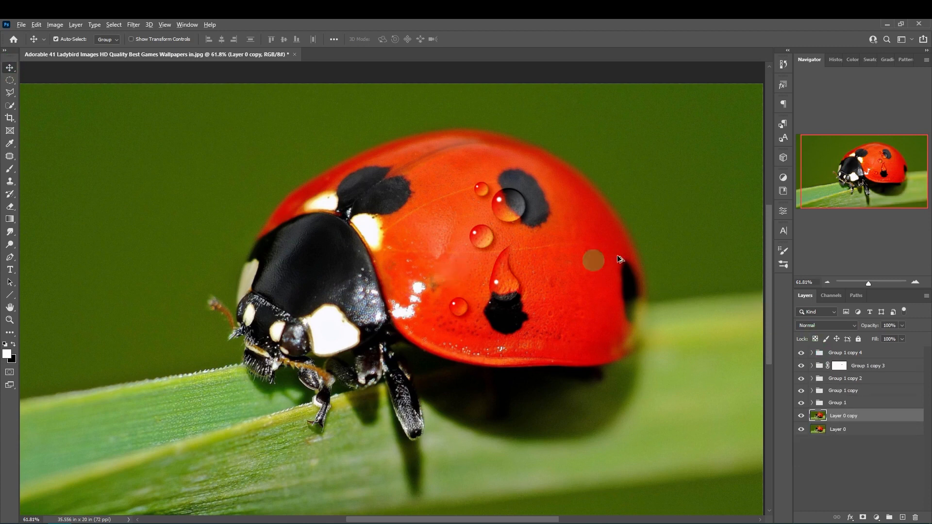
scroll(664, 229, up, 5)
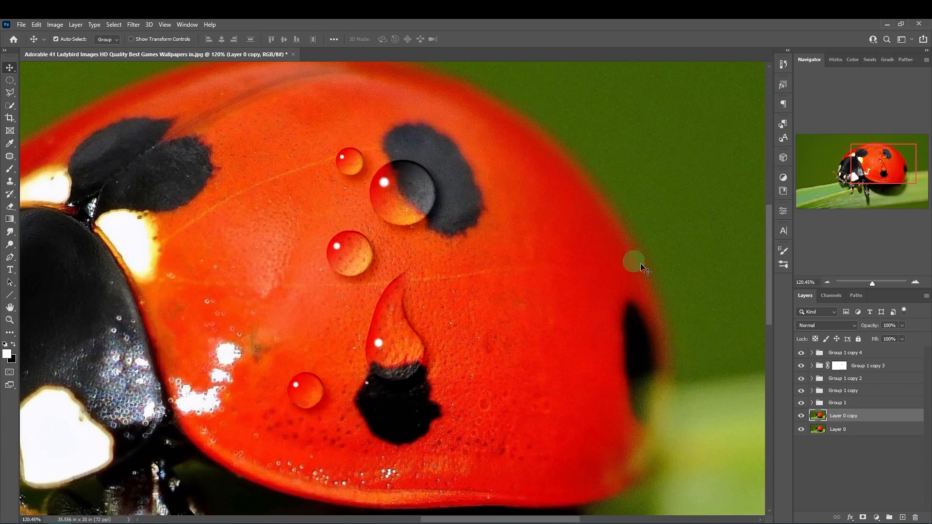
shift+click(867, 356)
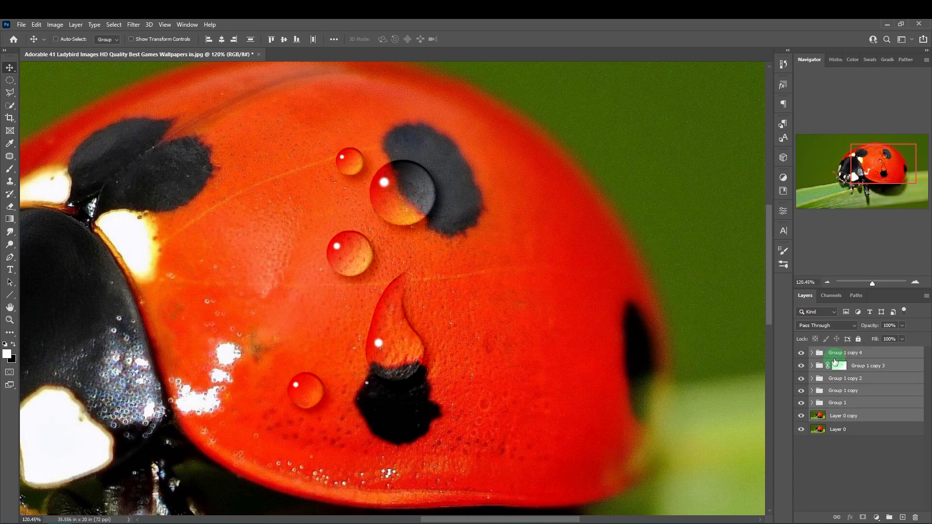
key(ctrl+g)
Toggle the combined droplet group's visibility off and on to compare the photo before and after, and view the whole image.
click(801, 353)
click(801, 354)
click(801, 354)
click(801, 354)
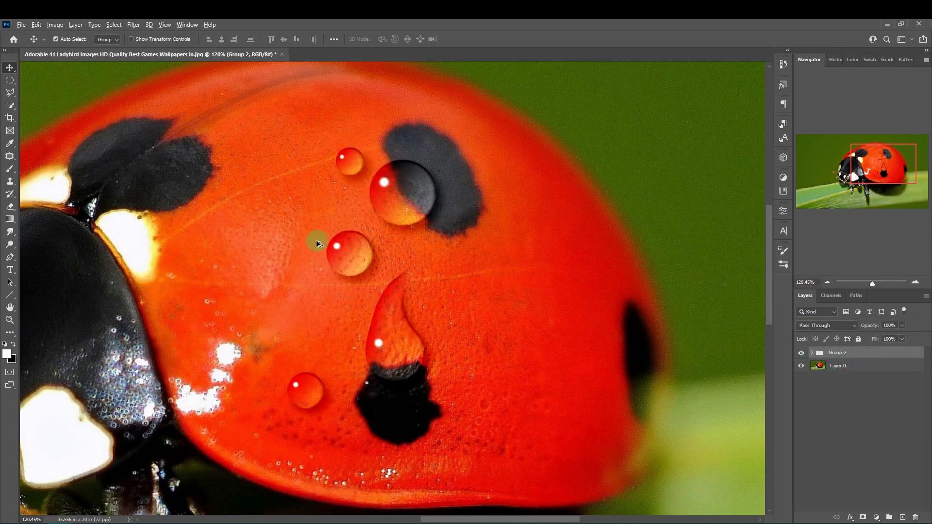
key(ctrl+0)
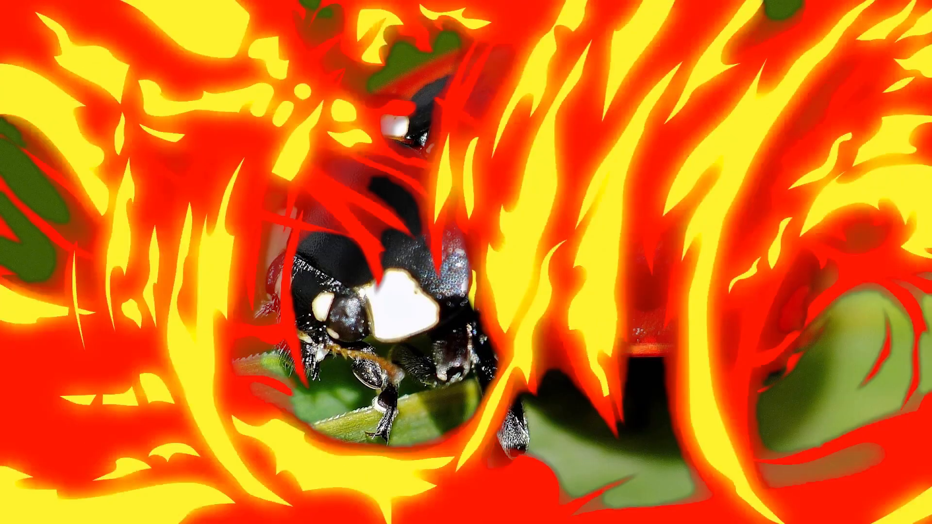